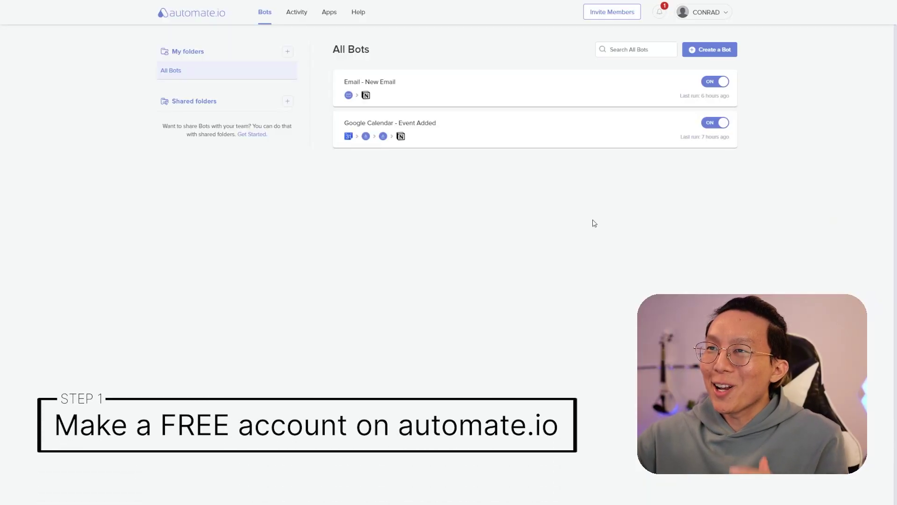
- Authorize Notion and grant it access to the Systems For A Better Life [DEMO] page
left_click(713, 49)
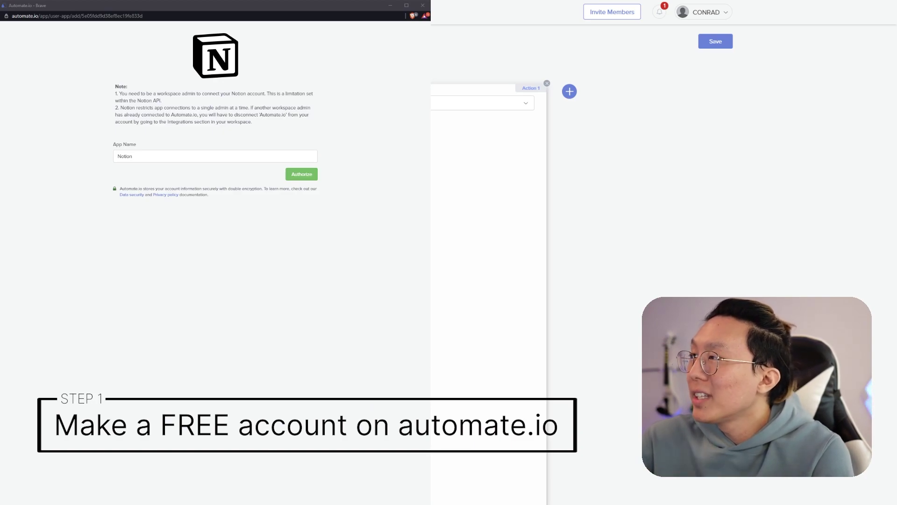
left_click(302, 176)
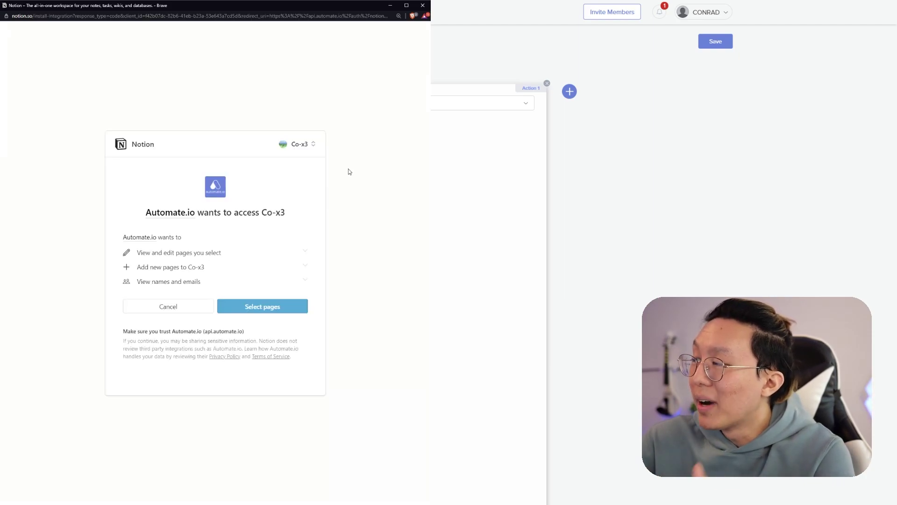
left_click(299, 309)
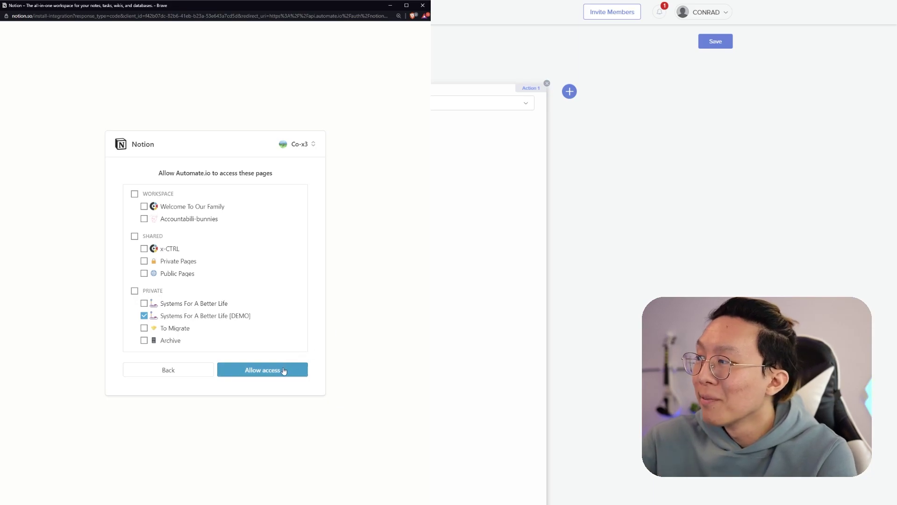
left_click(283, 371)
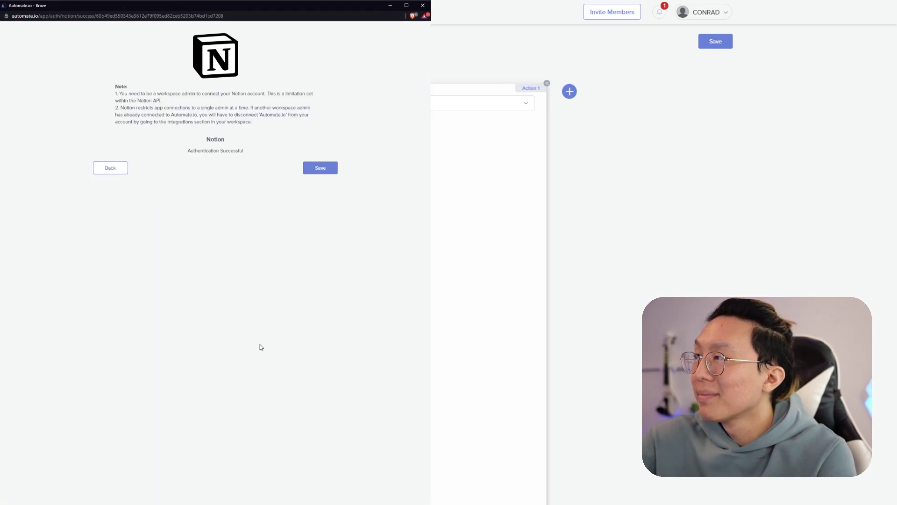
- Save the Notion connection and set the trigger to Updated Database Item using a custom database ID
left_click(317, 171)
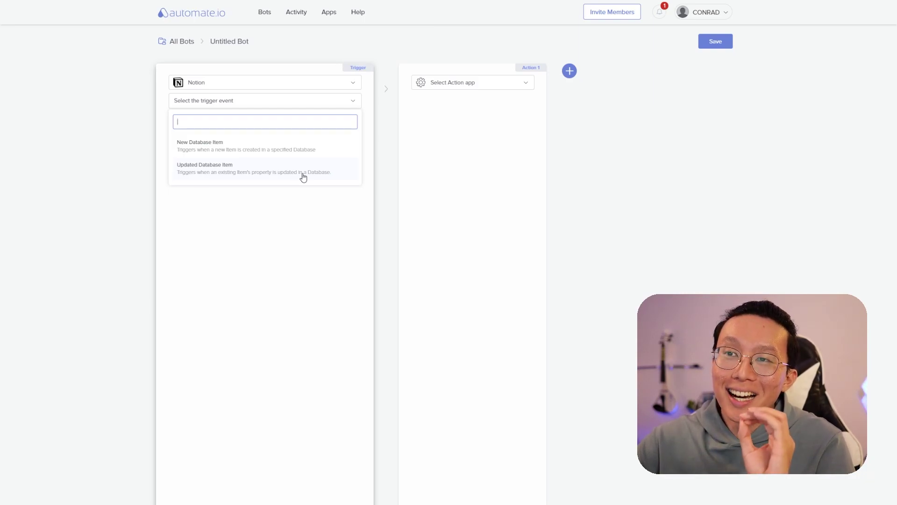
left_click(303, 177)
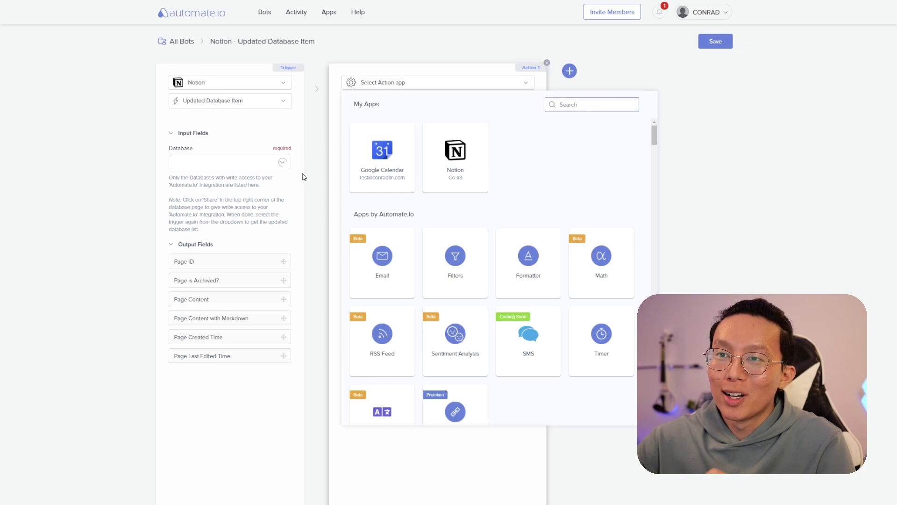
left_click(227, 163)
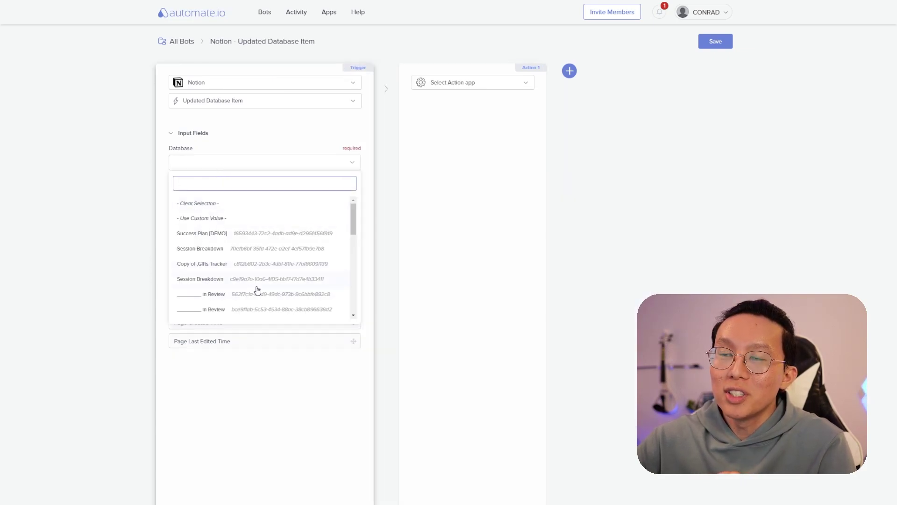
left_click(220, 218)
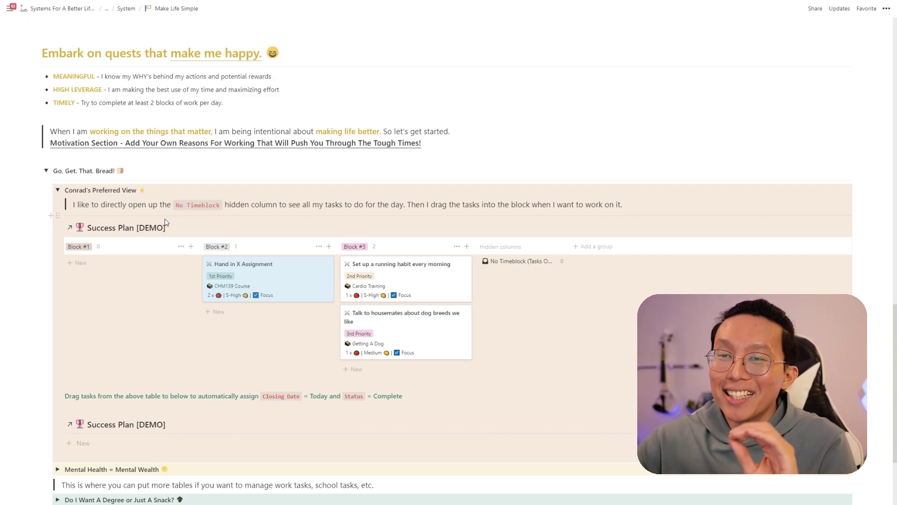
- Paste the Success Plan [DEMO] database link as plain text above Go. Get. That. Bread! and select its ID
left_click(58, 228)
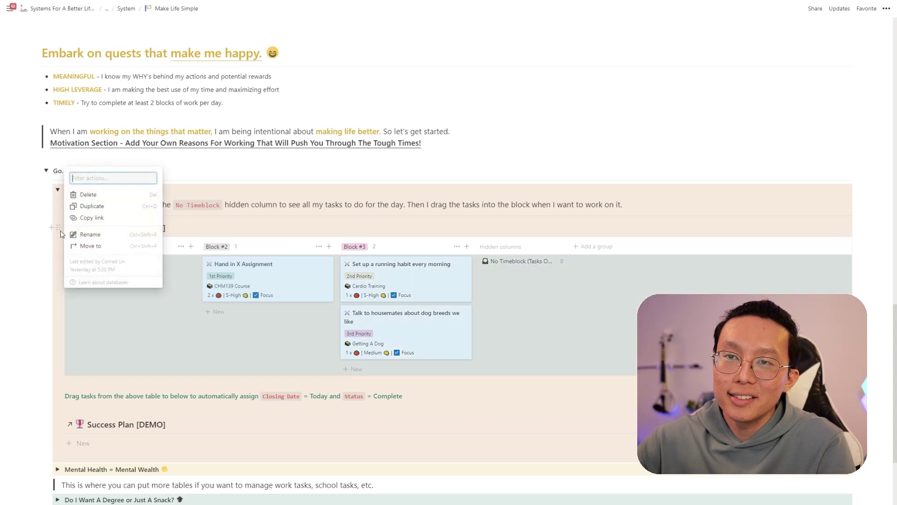
left_click(110, 157)
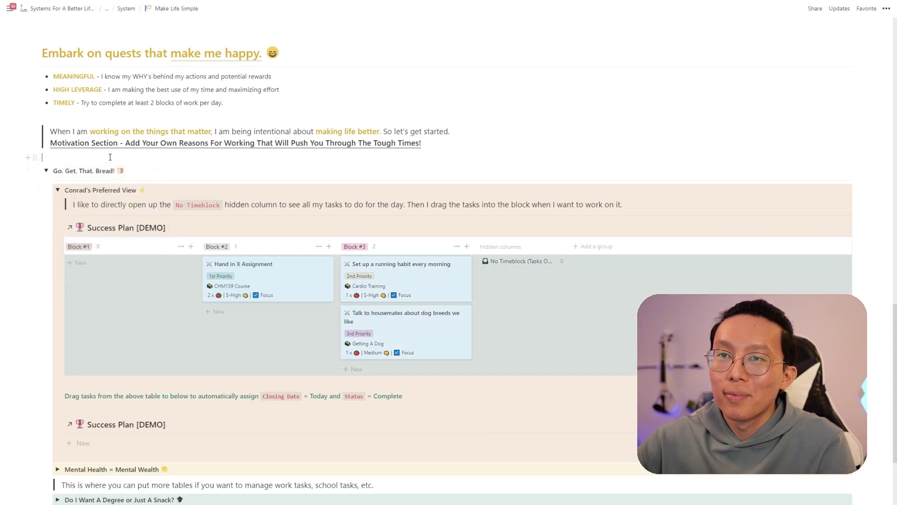
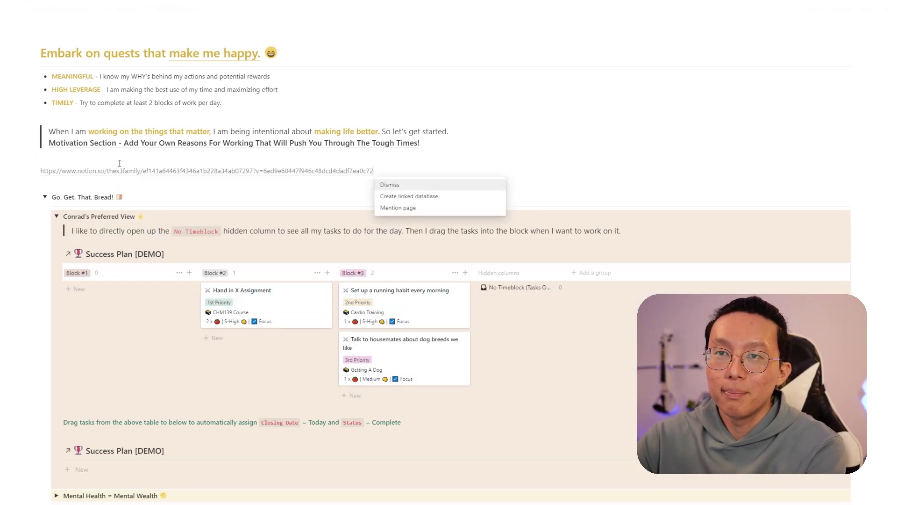
triple_click(120, 164)
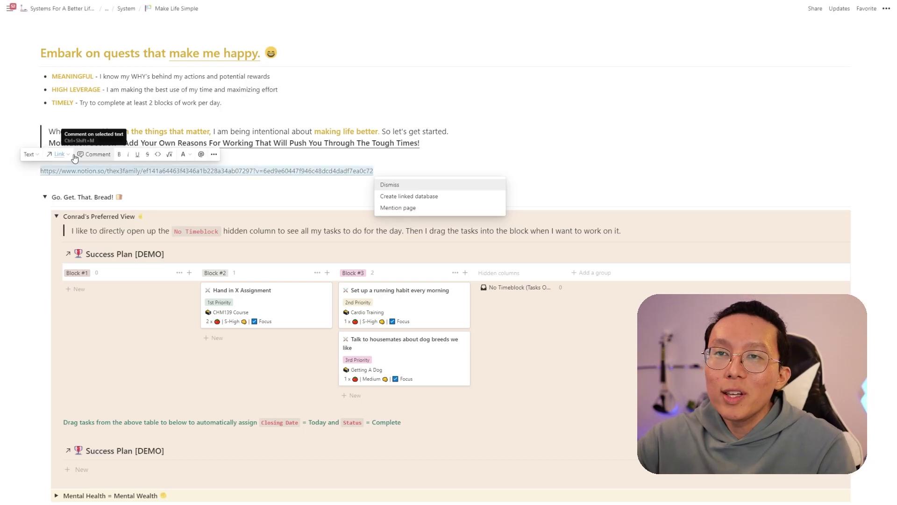
left_click(58, 154)
left_click(165, 252)
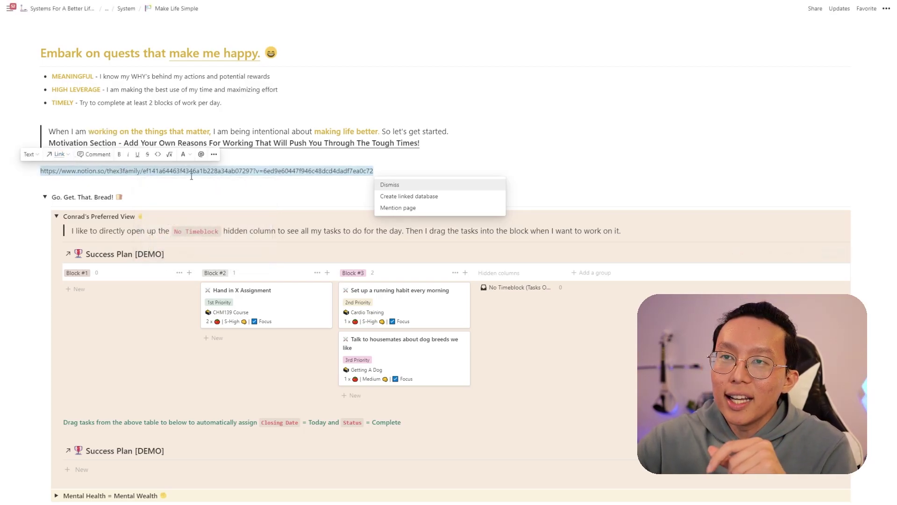
double_click(193, 172)
key("ctrl+c")
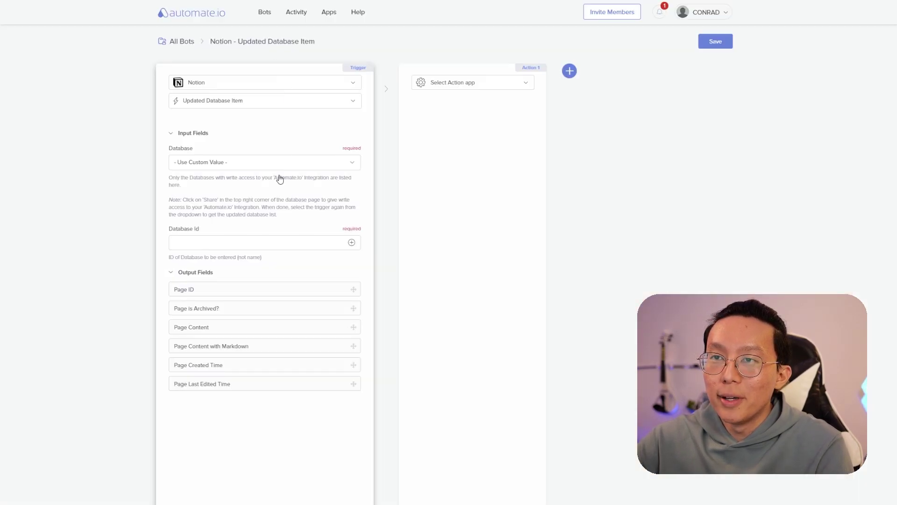
- Paste the copied Notion database ID into the trigger's Database Id field
left_click(236, 243)
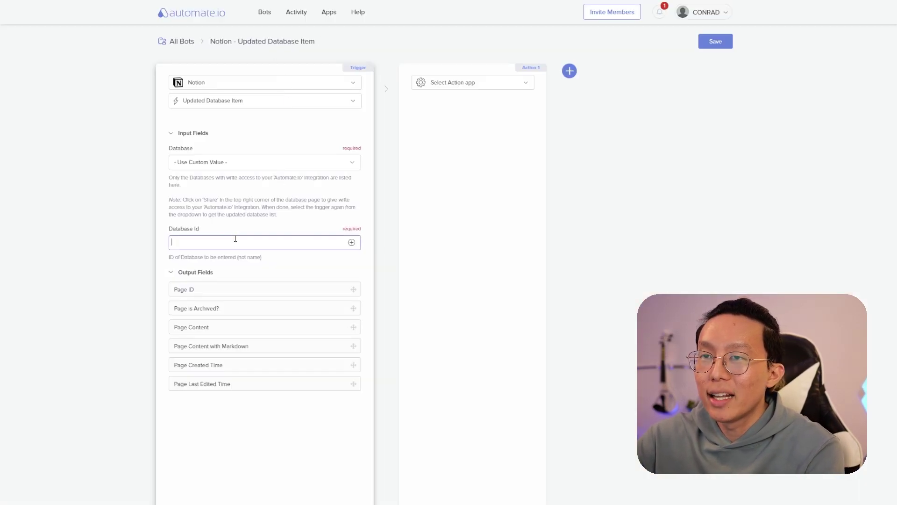
key("ctrl+v")
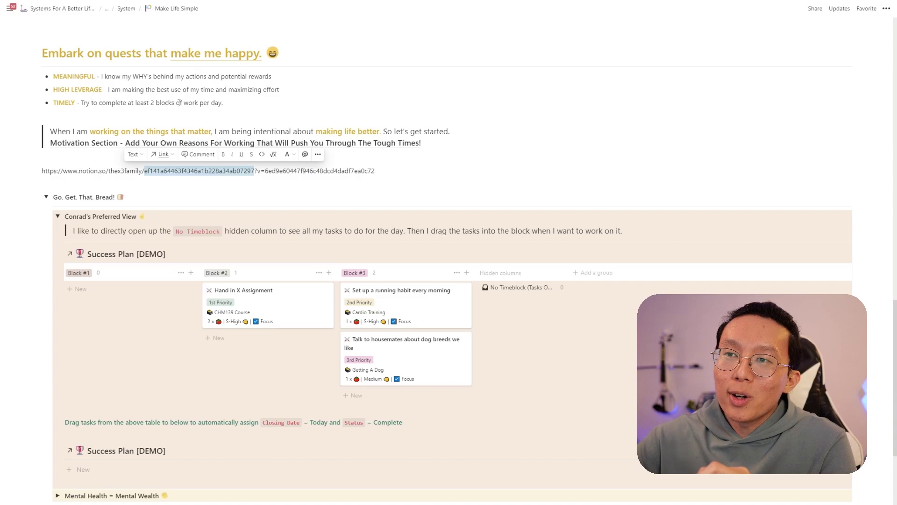
- Open the Hand in X Assignment task and reveal its hidden properties
left_click(206, 187)
scroll(301, 206, "down", 1)
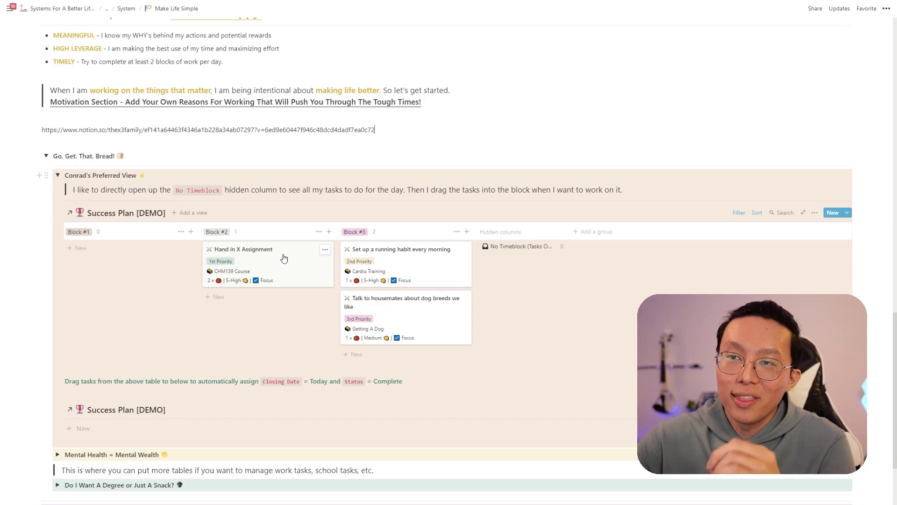
left_click(224, 258)
scroll(367, 277, "down", 4)
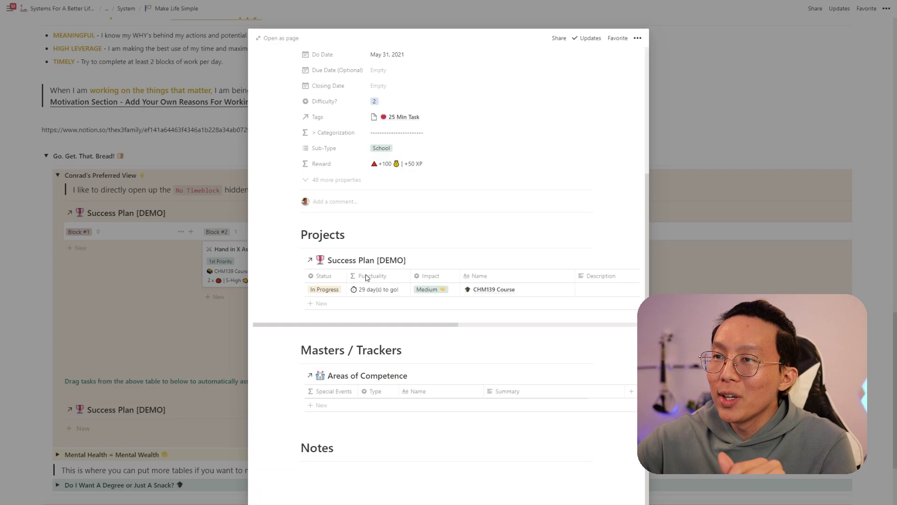
left_click(357, 182)
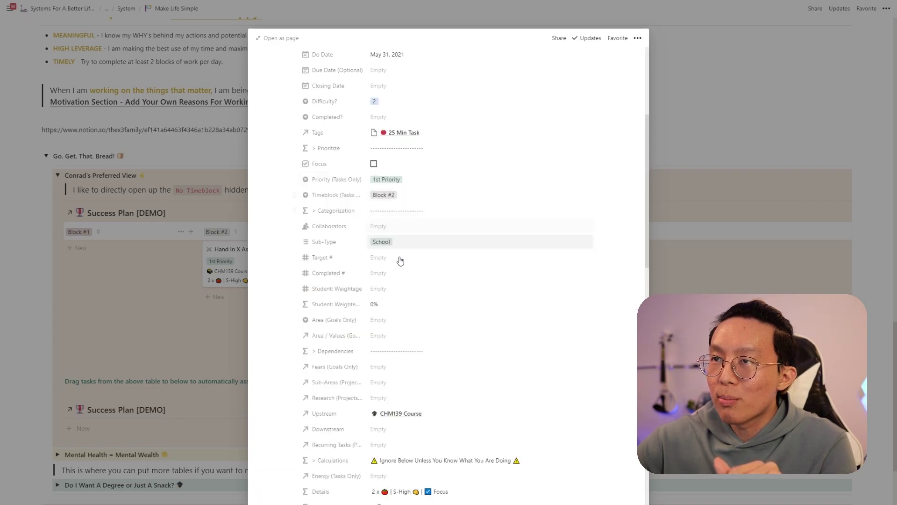
scroll(400, 262, "down", 4)
scroll(402, 274, "down", 6)
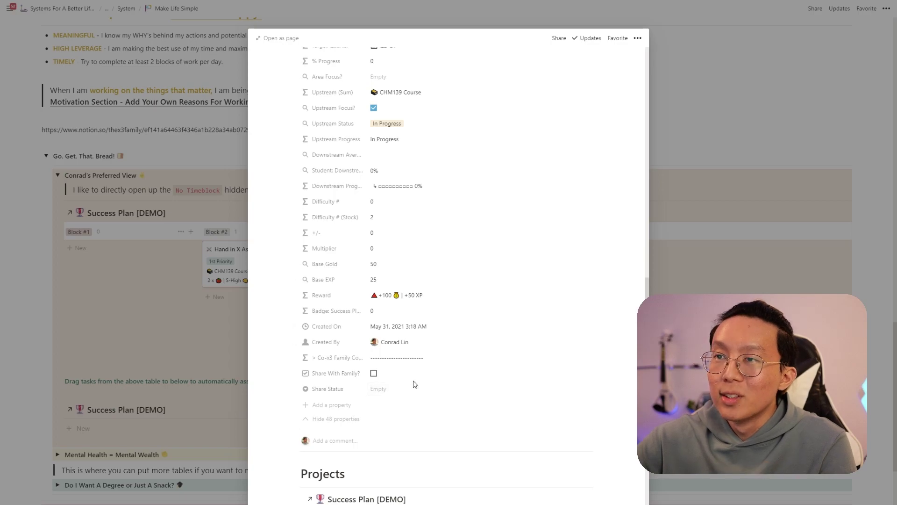
scroll(413, 382, "down", 1)
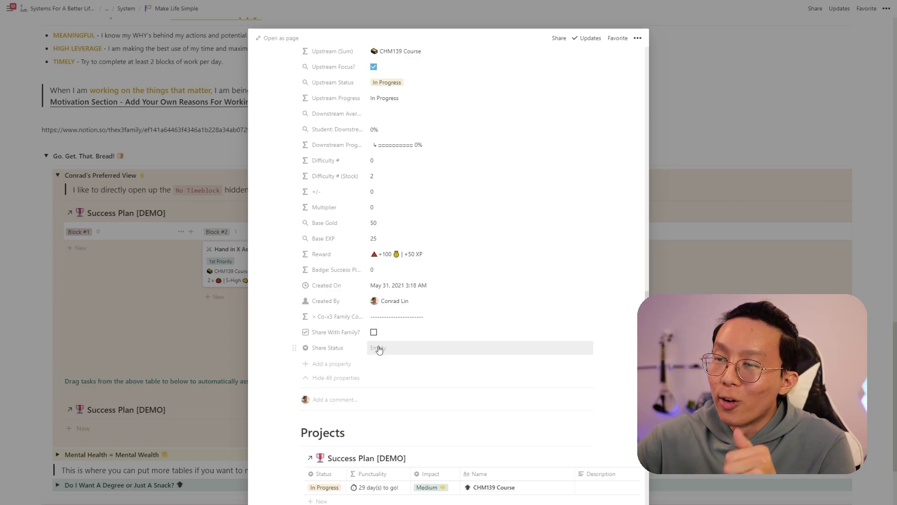
- Review the Share Status and Status options, leaving Status as Backlog, then hide the properties again
left_click(378, 349)
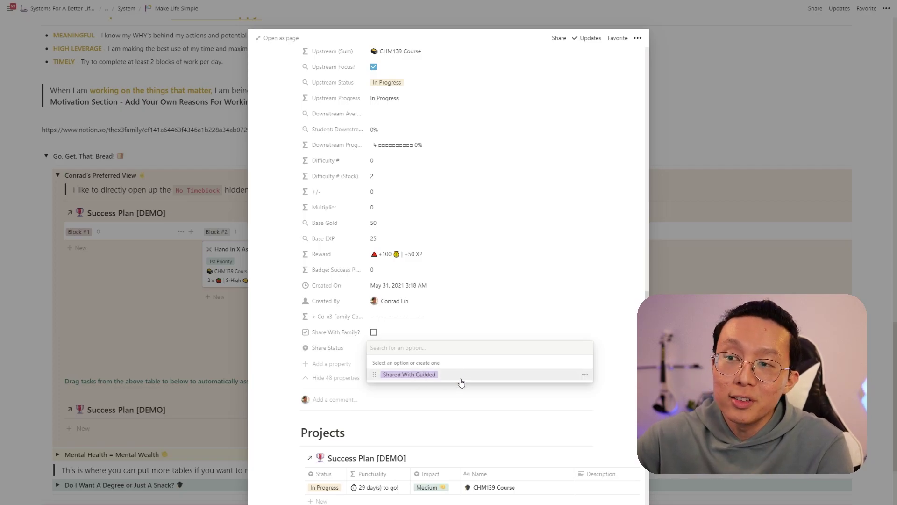
key("Escape")
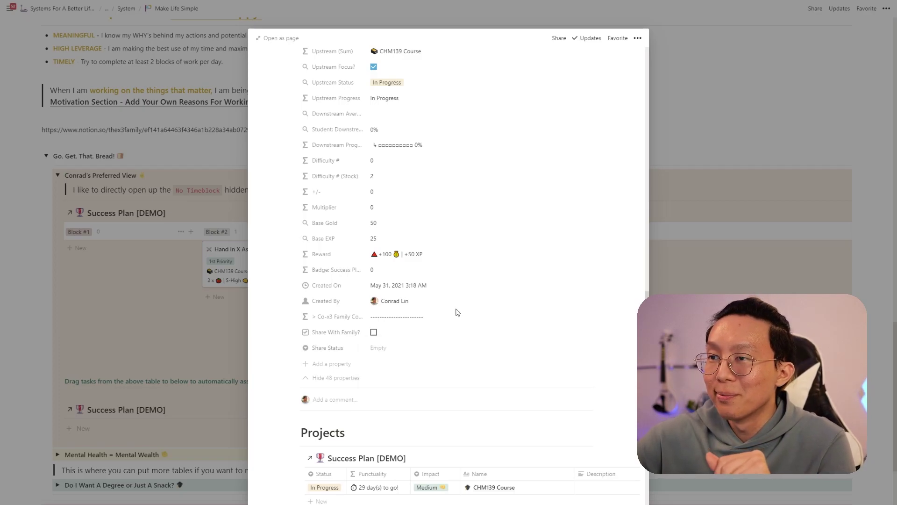
scroll(431, 335, "up", 9)
scroll(434, 335, "up", 7)
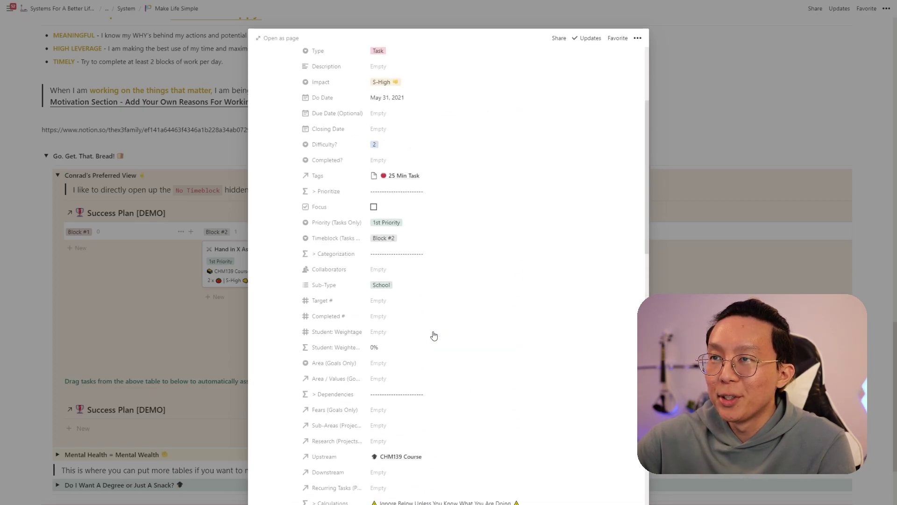
left_click(398, 203)
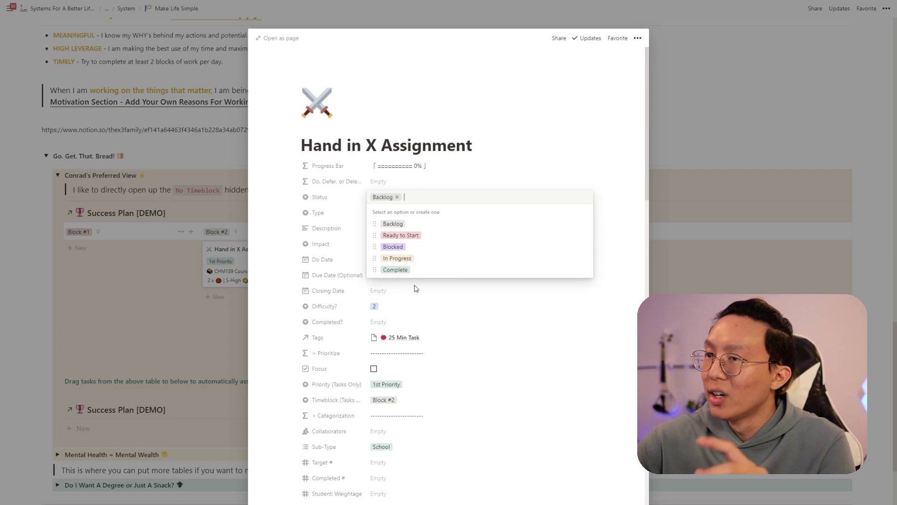
left_click(348, 290)
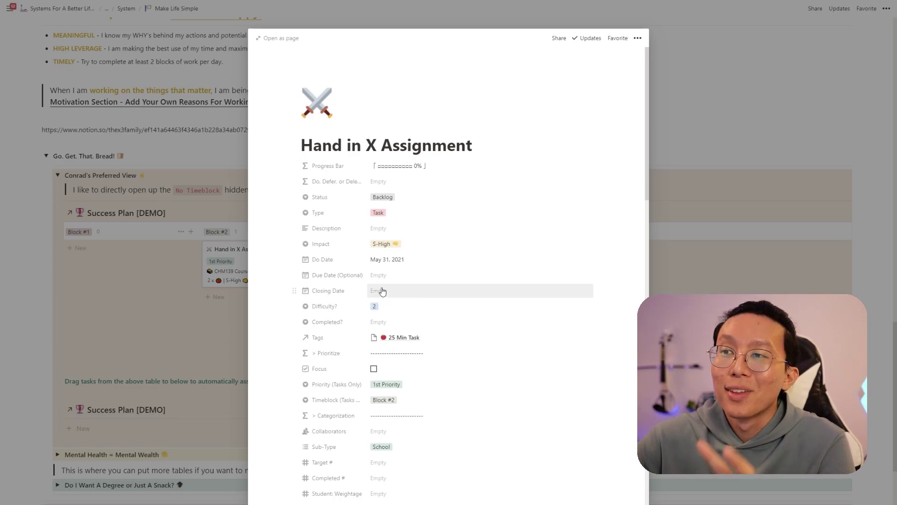
scroll(383, 292, "down", 10)
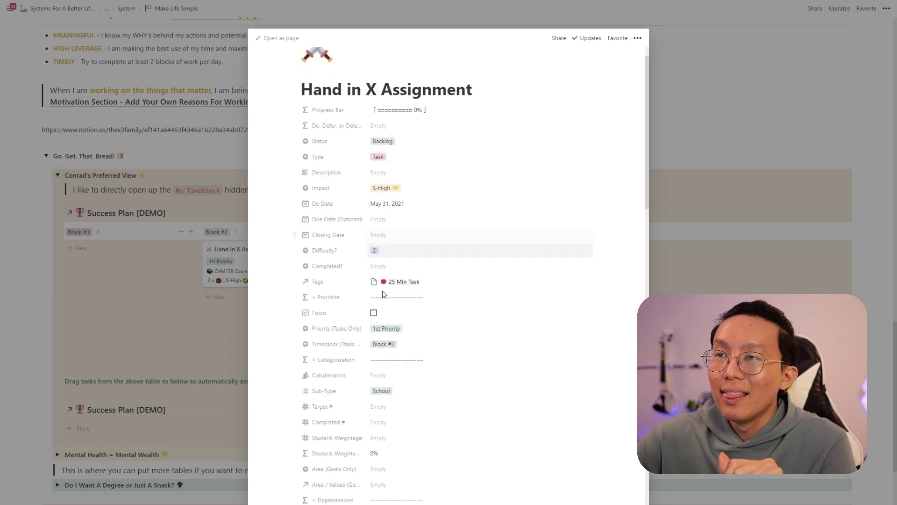
scroll(384, 293, "down", 6)
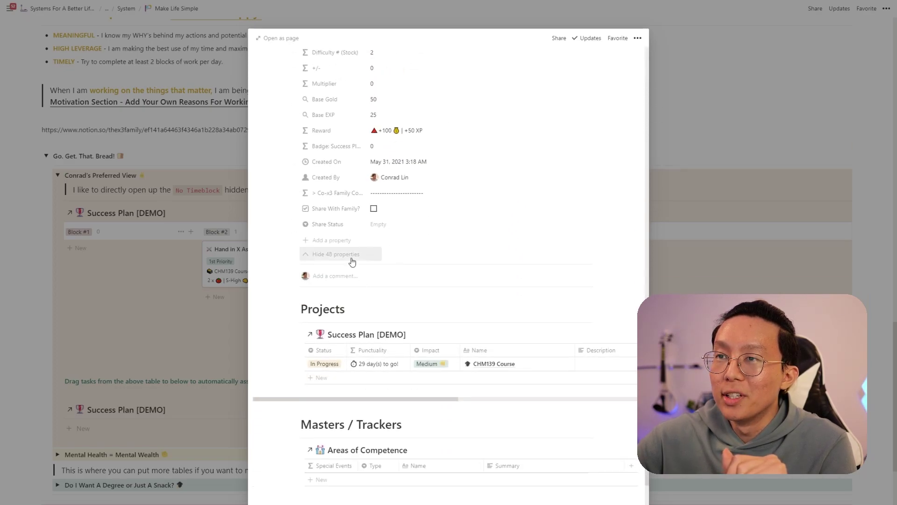
left_click(350, 260)
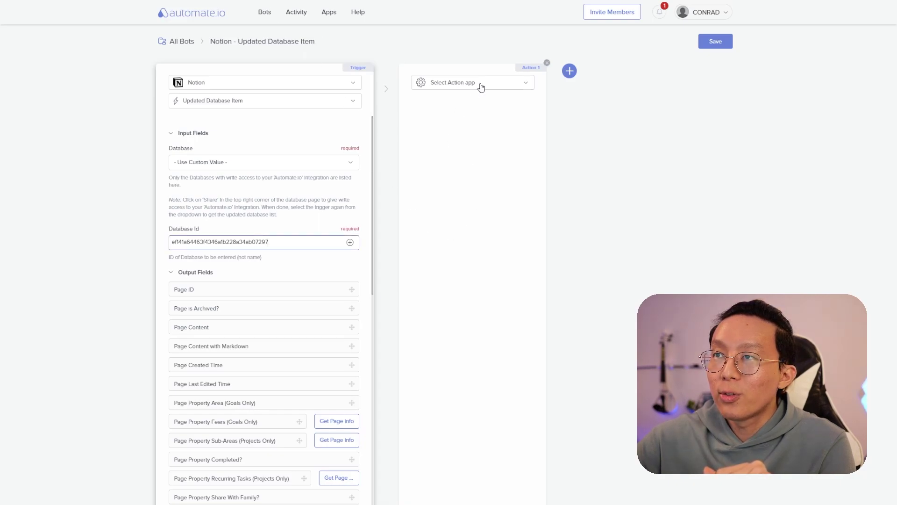
- Add a Continue Only If filter as Action 1 with Page Property Status equals Complete
left_click(480, 84)
left_click(455, 258)
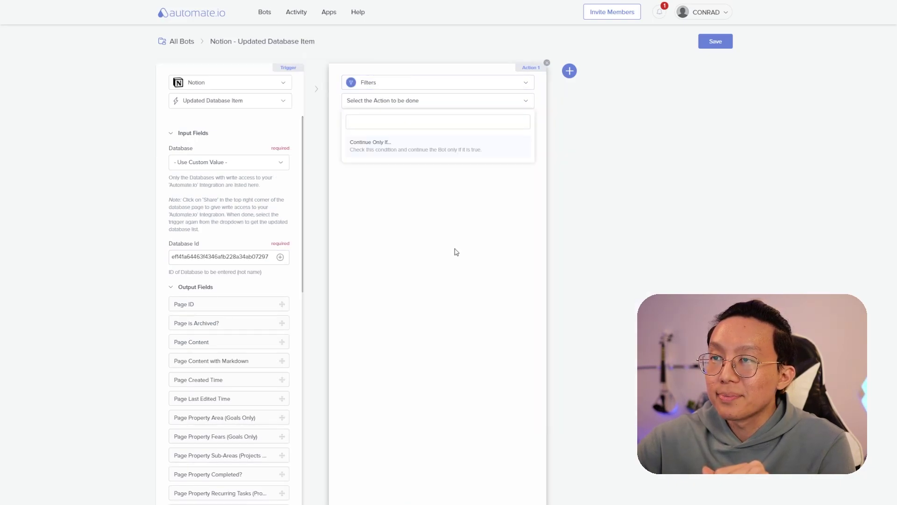
left_click(414, 153)
left_click(417, 176)
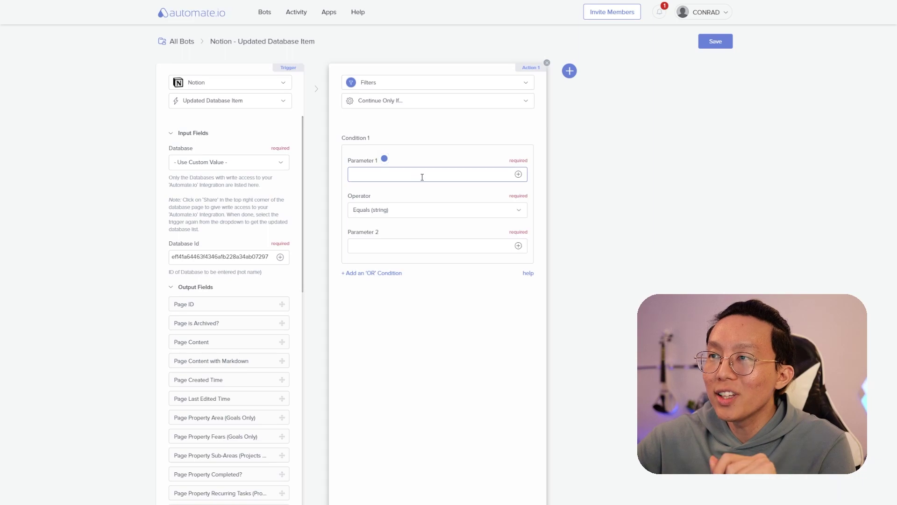
left_click(519, 175)
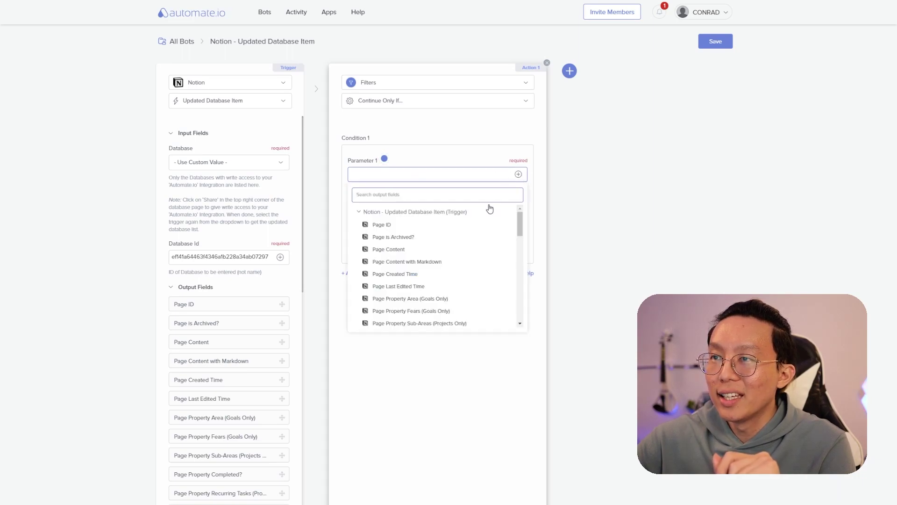
type("stat")
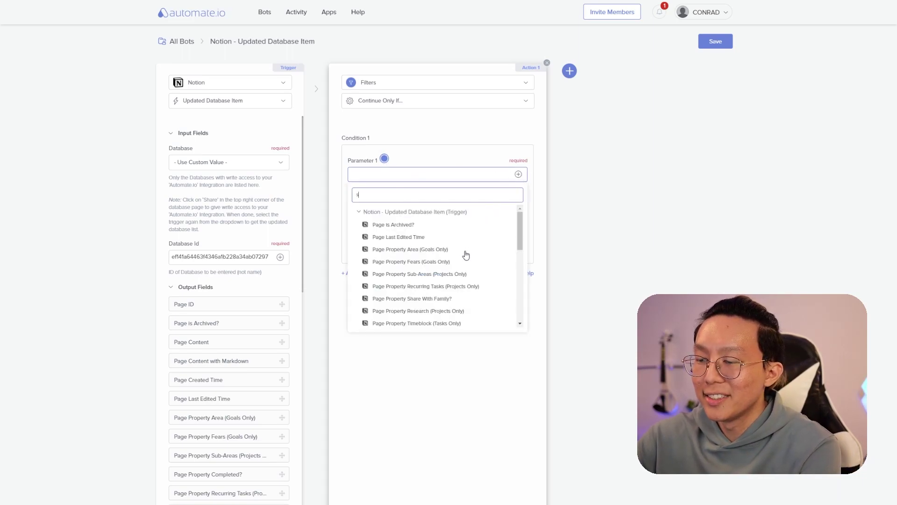
left_click(408, 229)
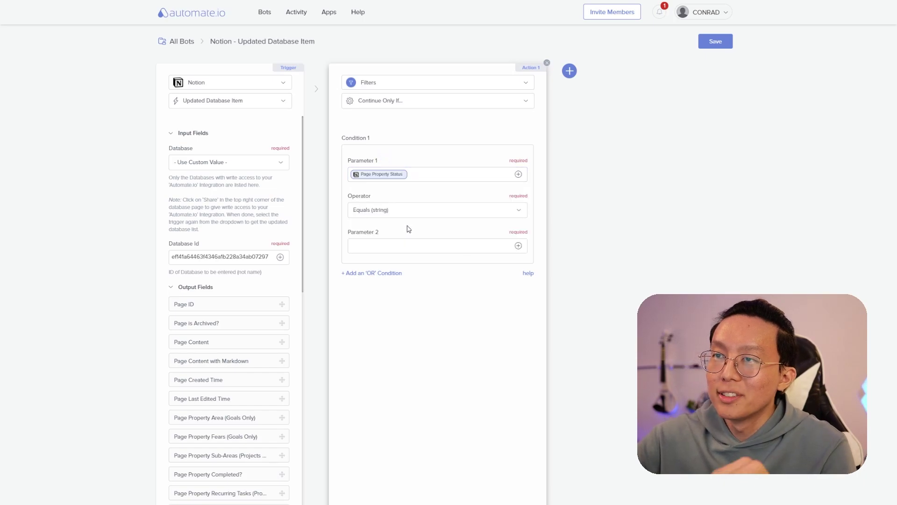
left_click(404, 245)
type("Complete")
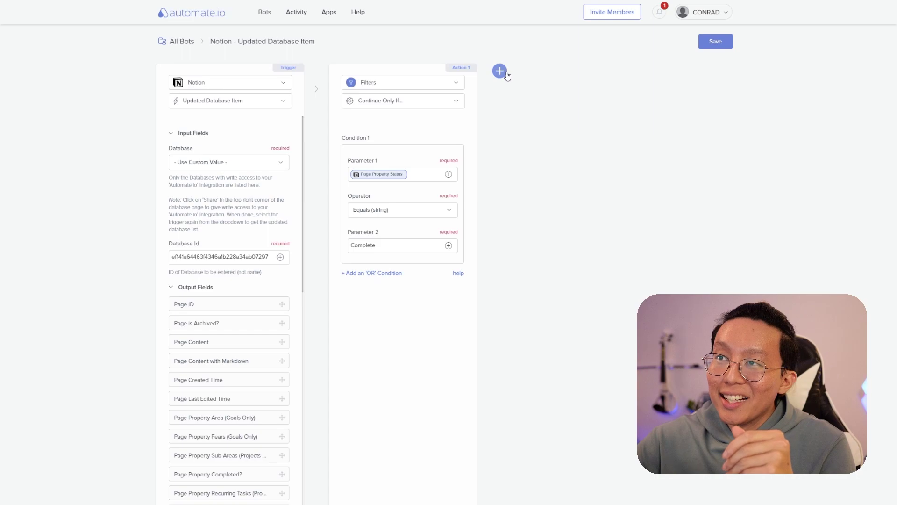
- Add Action 2 as a Continue Only If filter: Page Property Share With Family? equals true
left_click(499, 70)
left_click(623, 246)
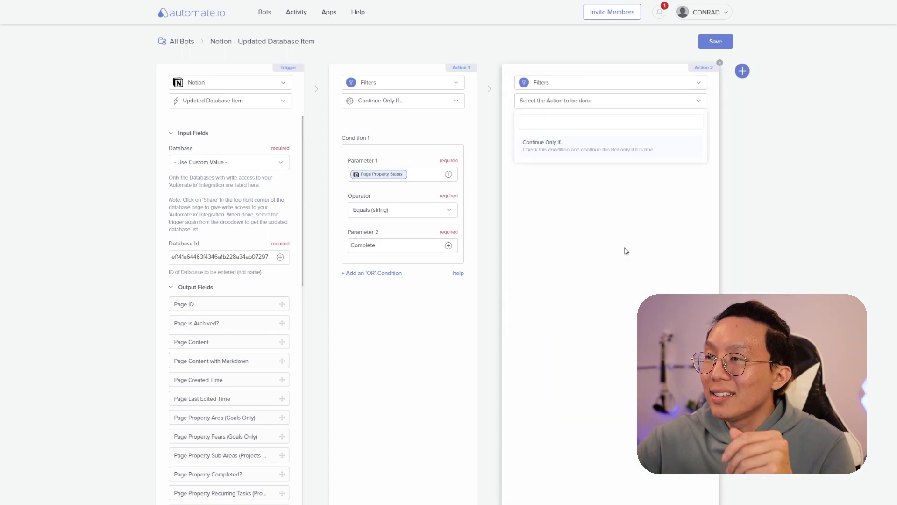
left_click(582, 152)
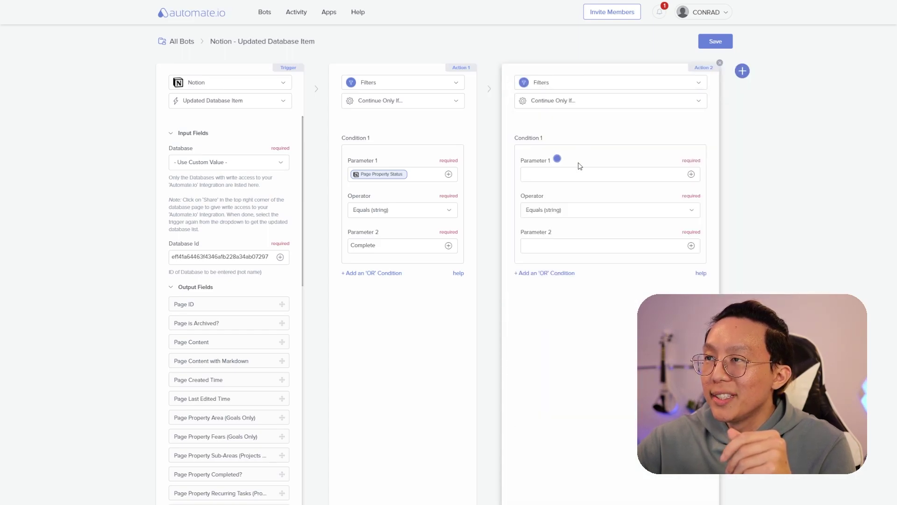
left_click(691, 174)
type("share")
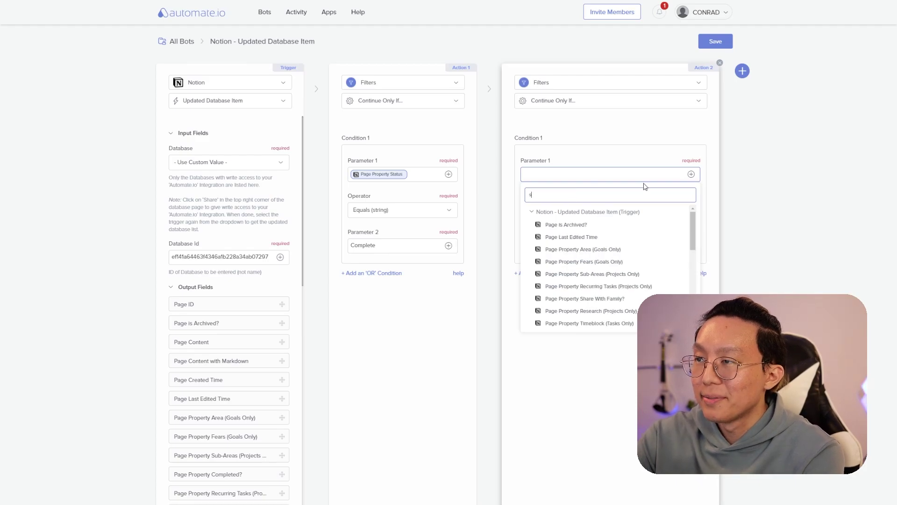
left_click(607, 224)
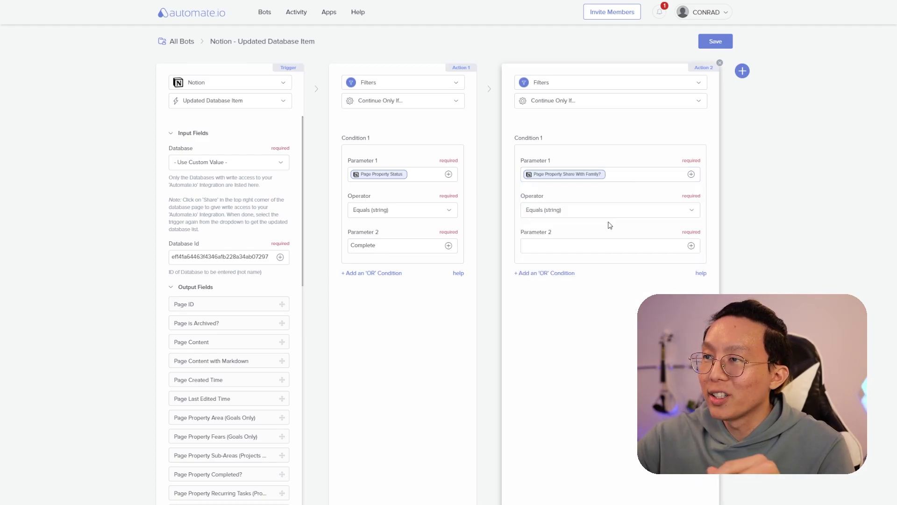
left_click(589, 245)
type("true")
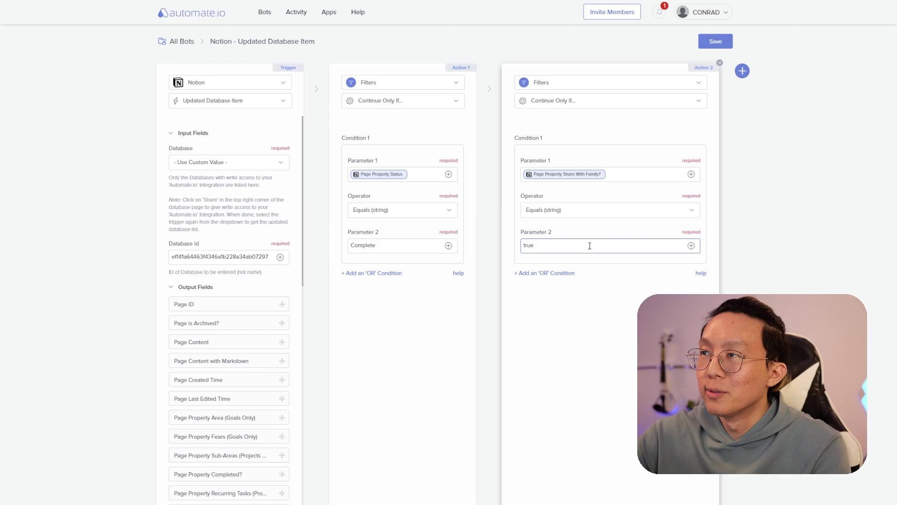
left_click(658, 290)
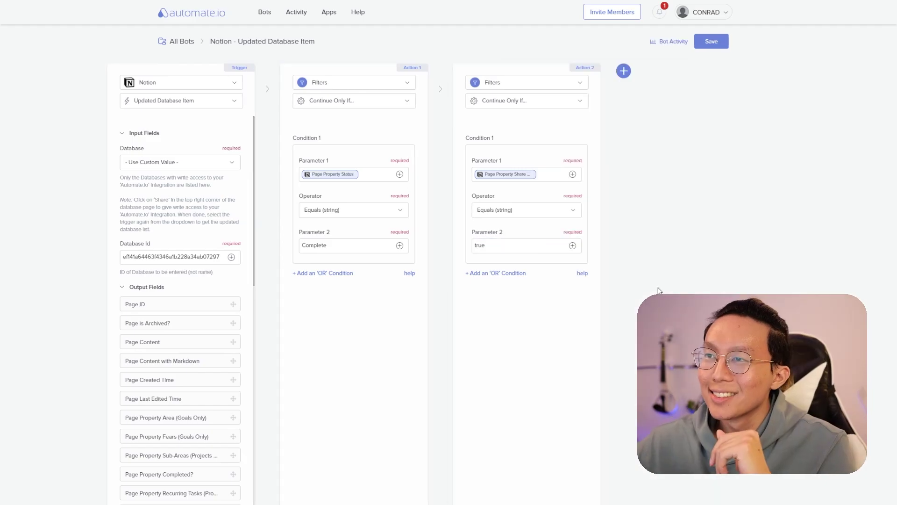
- Add Action 3 as a Continue Only If filter requiring Page Property Share Status to be Not Empty
left_click(624, 71)
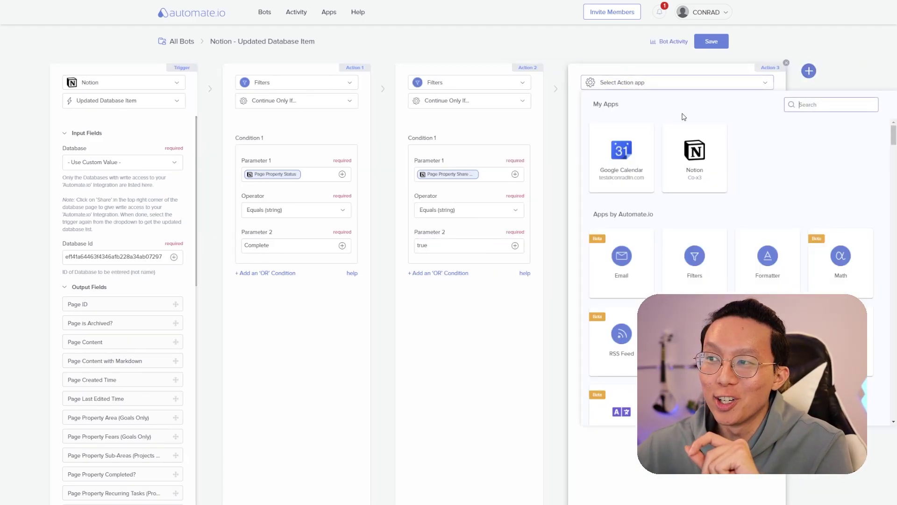
left_click(701, 253)
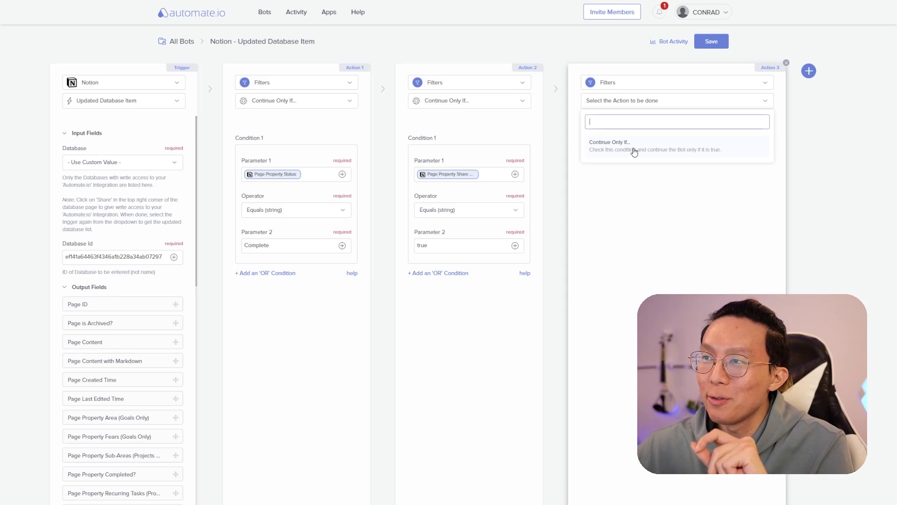
left_click(635, 151)
left_click(757, 176)
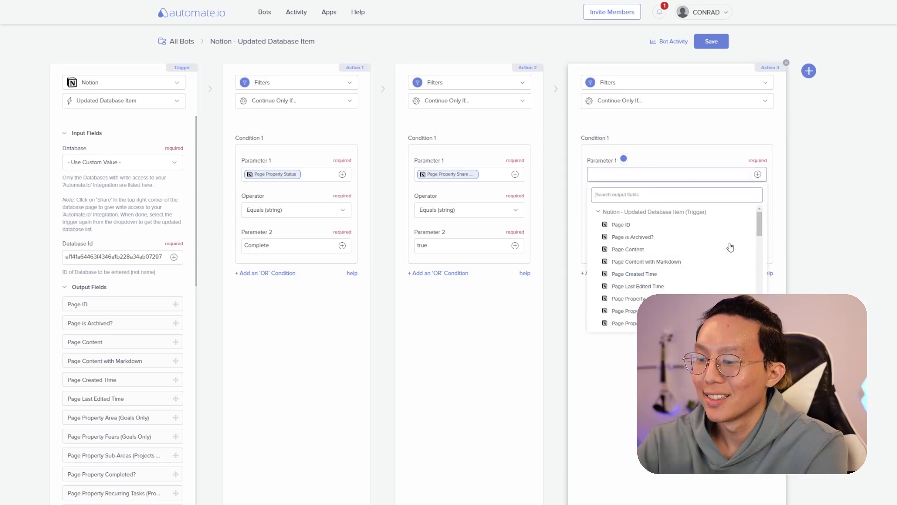
type("share")
left_click(729, 239)
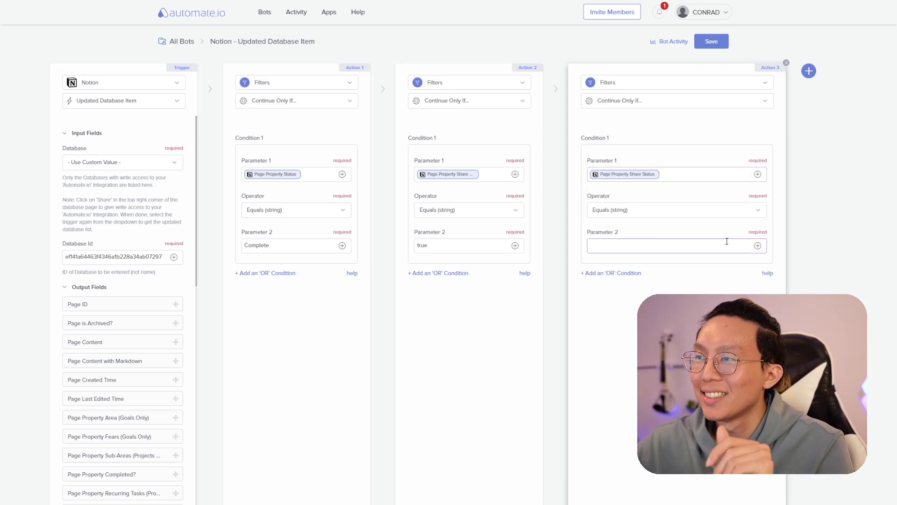
left_click(625, 219)
scroll(654, 299, "down", 5)
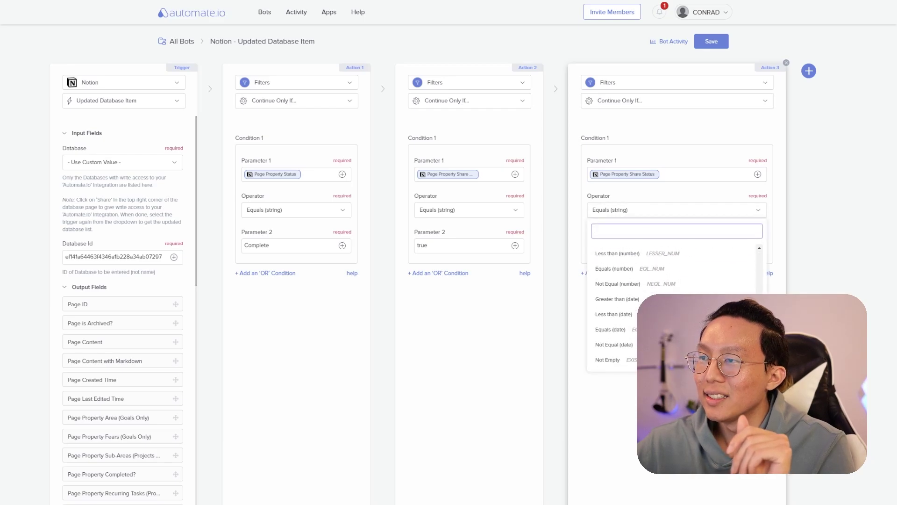
left_click(608, 343)
scroll(558, 308, "right", 3)
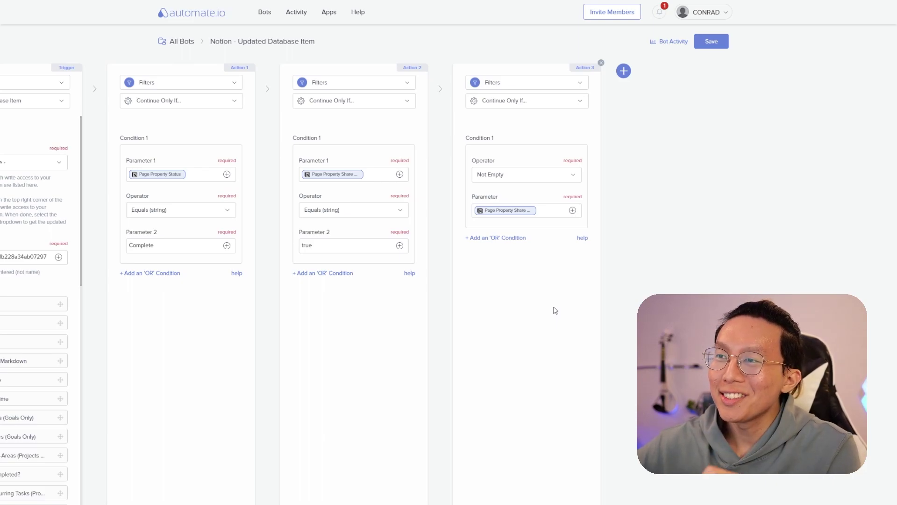
- Add Action 4 using the Webhooks app with the POST data action
left_click(624, 71)
scroll(721, 240, "down", 10)
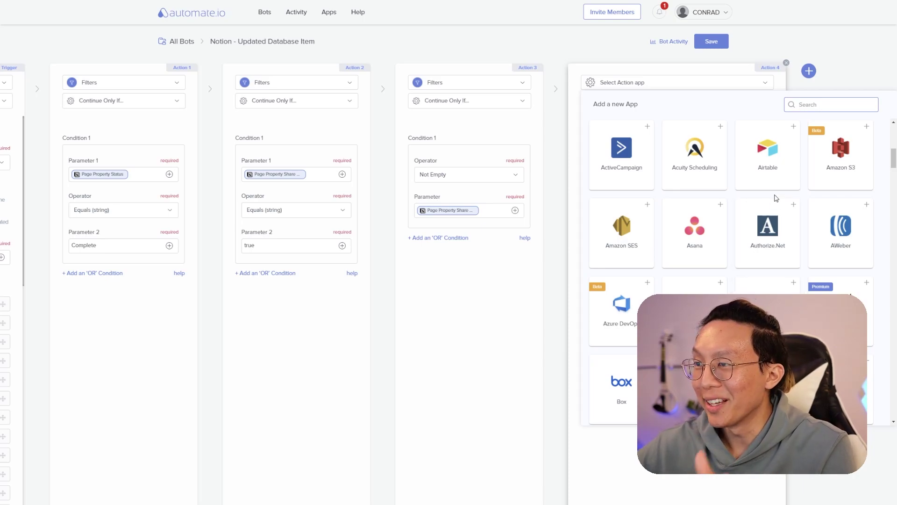
scroll(780, 234, "down", 3)
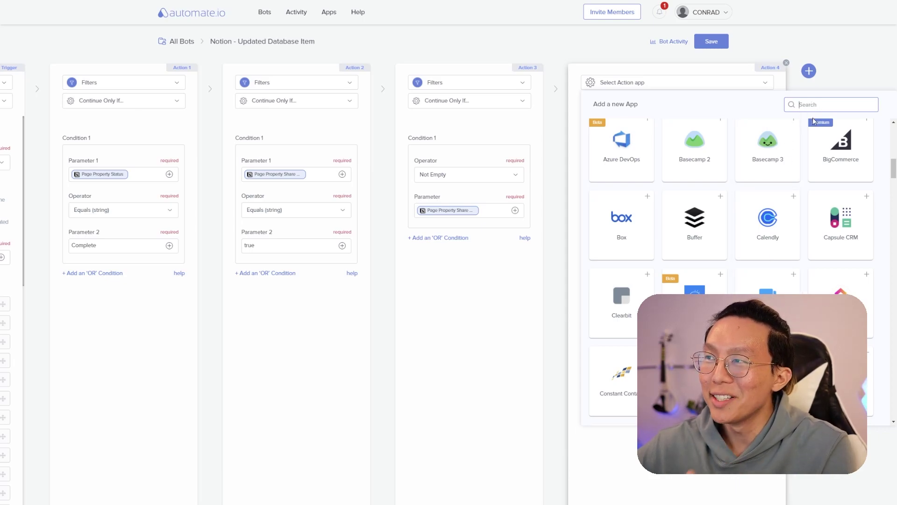
type("webhook")
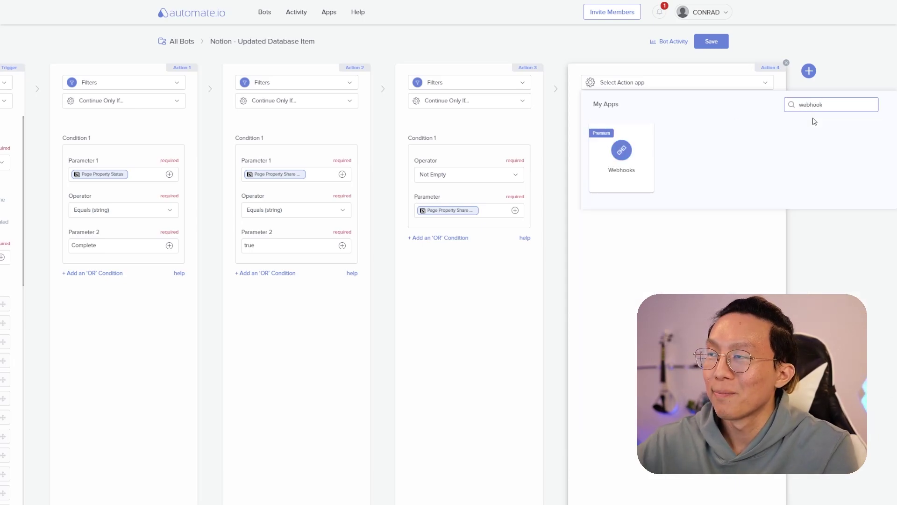
left_click(647, 161)
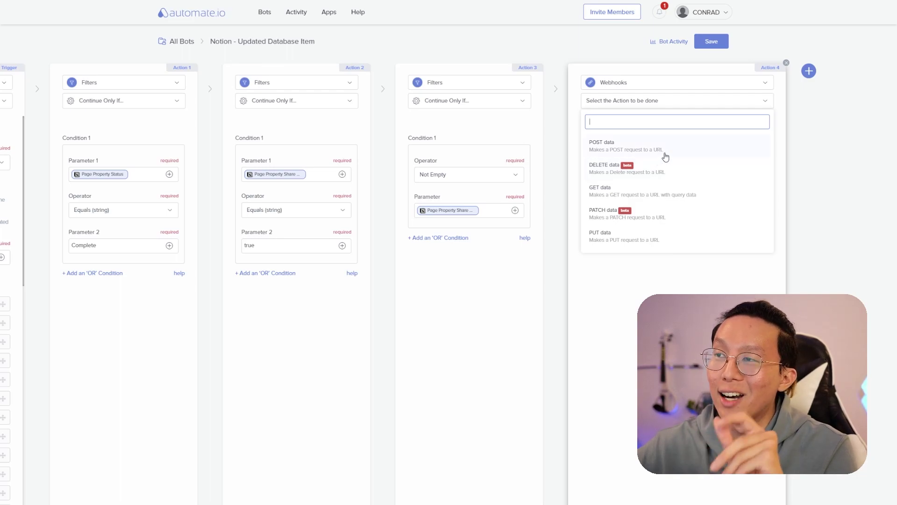
left_click(666, 156)
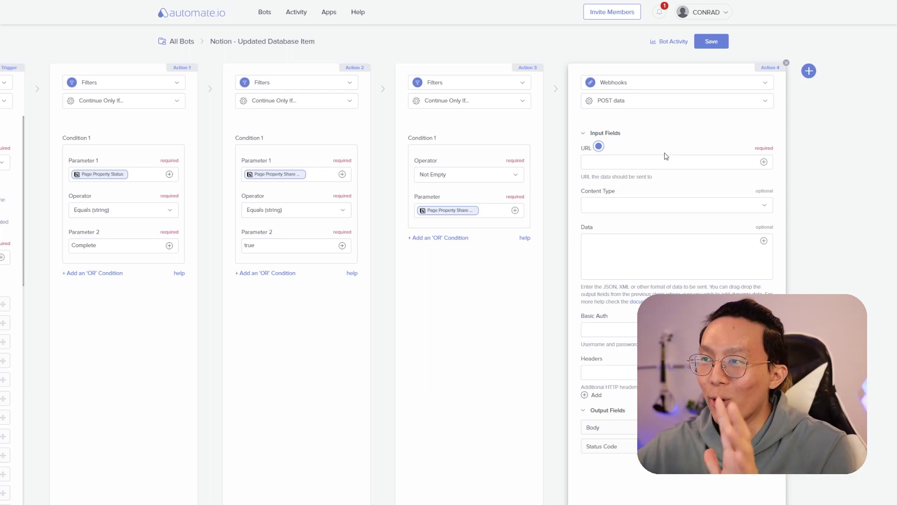
- Paste the Guilded webhook URL and start the Data with the Page Property Created By Name field
left_click(666, 158)
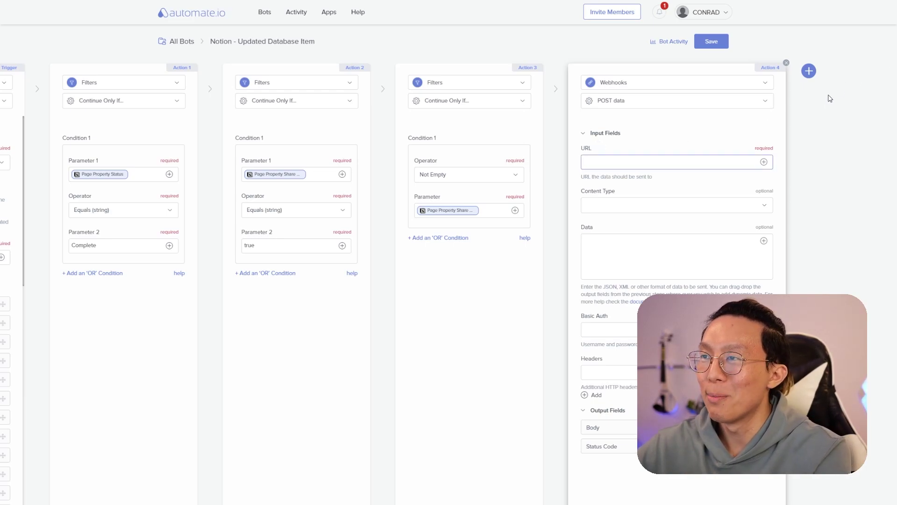
type("https://media.guilded.gg/webhooks/XXX")
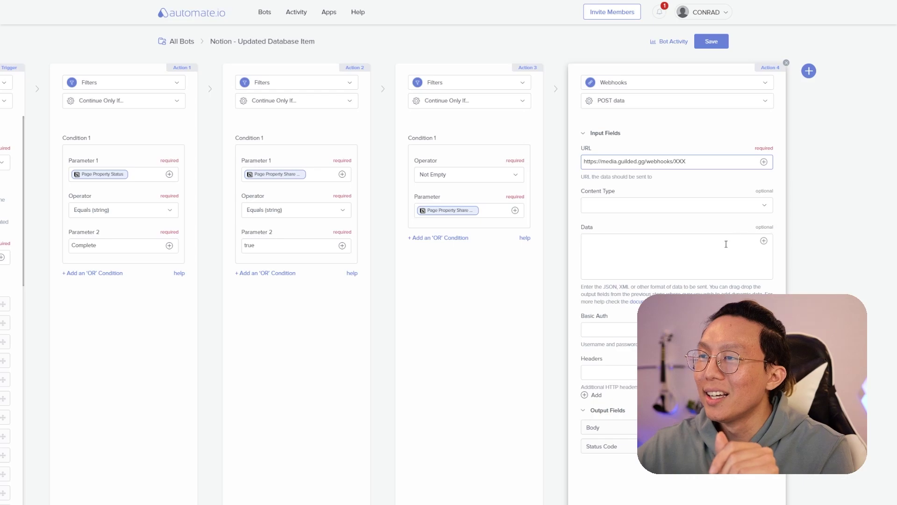
left_click(708, 255)
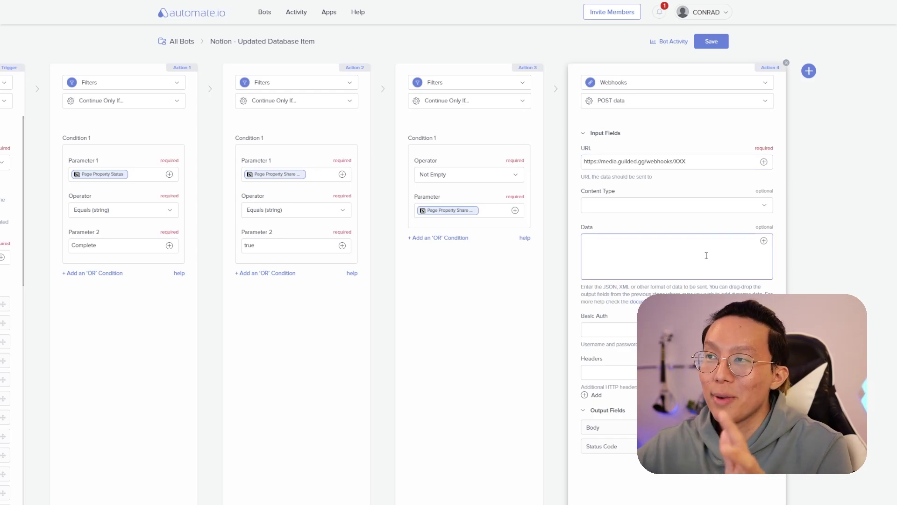
left_click(763, 241)
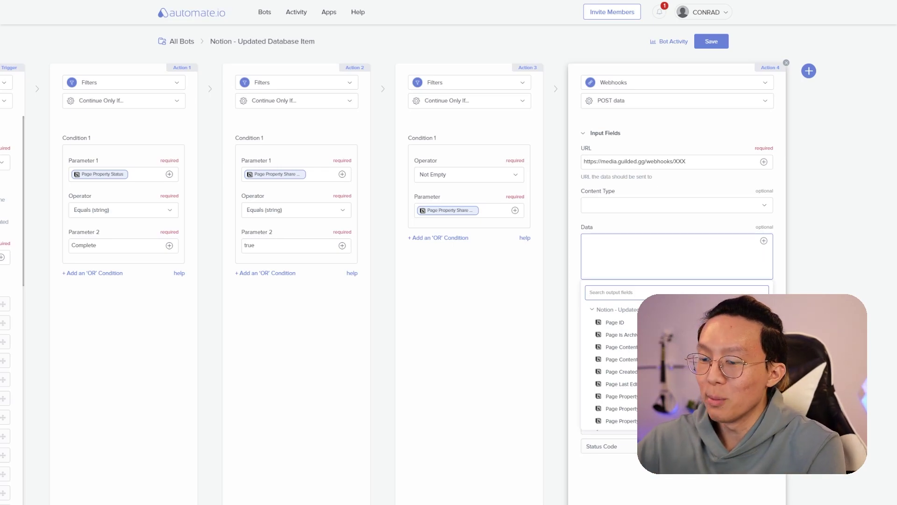
type("crea")
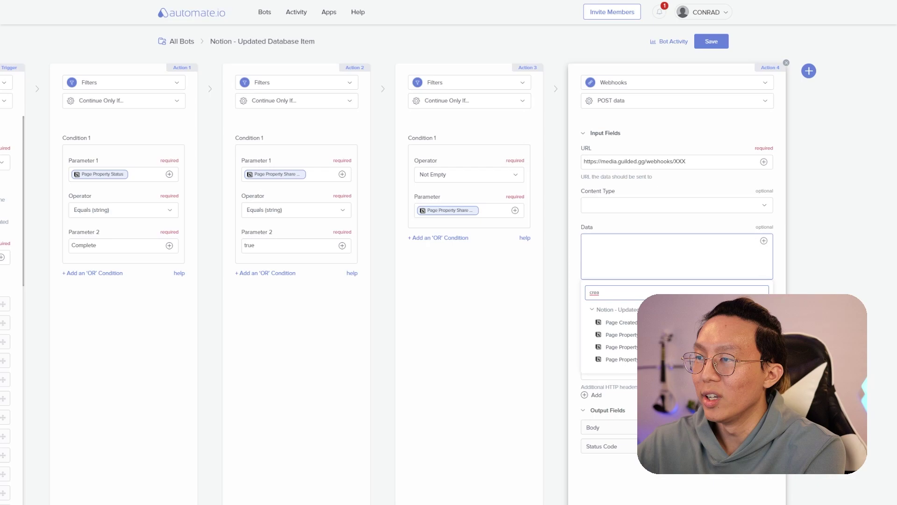
left_click(622, 334)
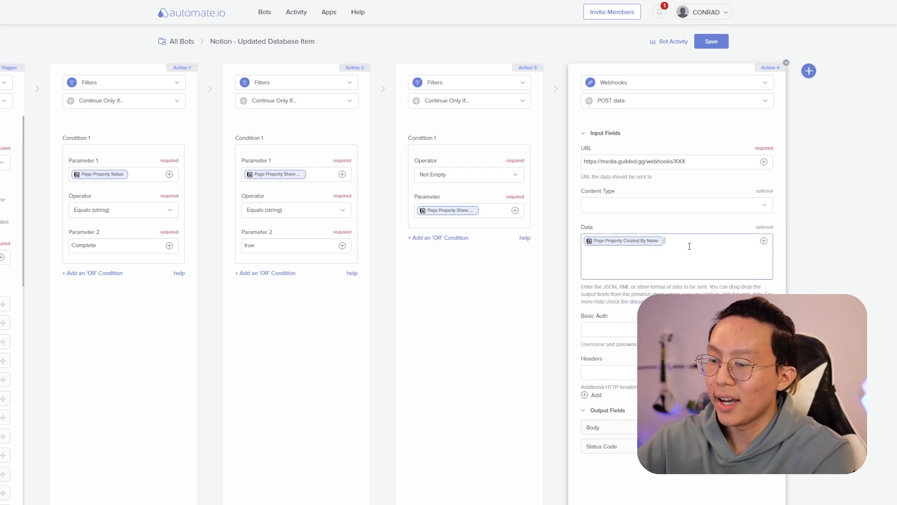
- Append 'has just handed in a new', the Page Property Type field, and the page name to the Data
type("has just handed in a new")
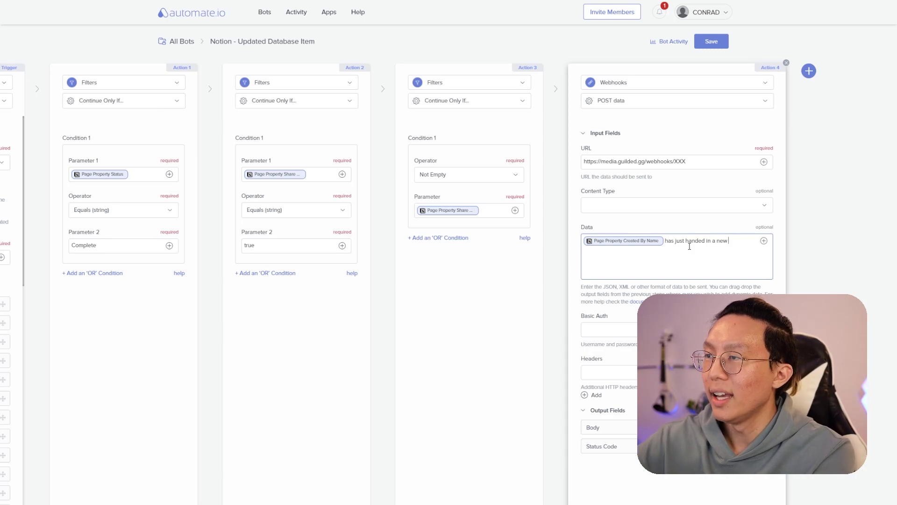
left_click(763, 241)
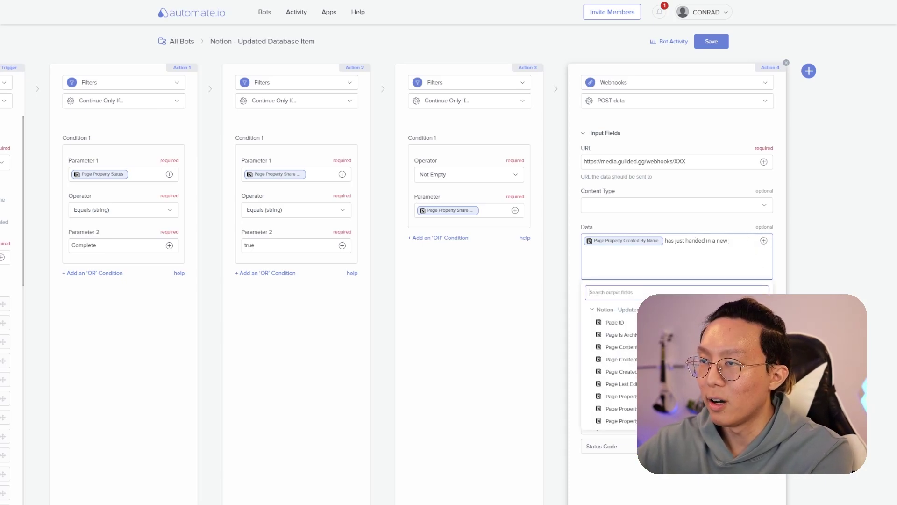
type("type")
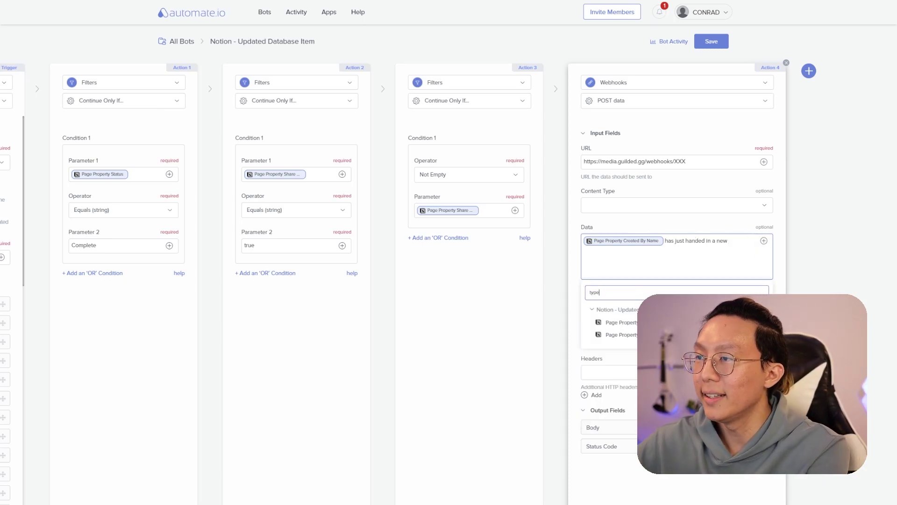
left_click(617, 322)
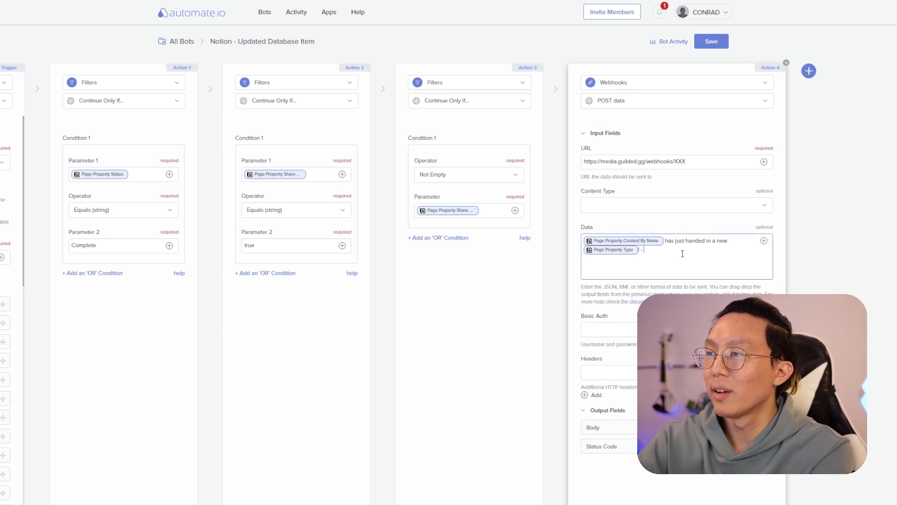
left_click(764, 241)
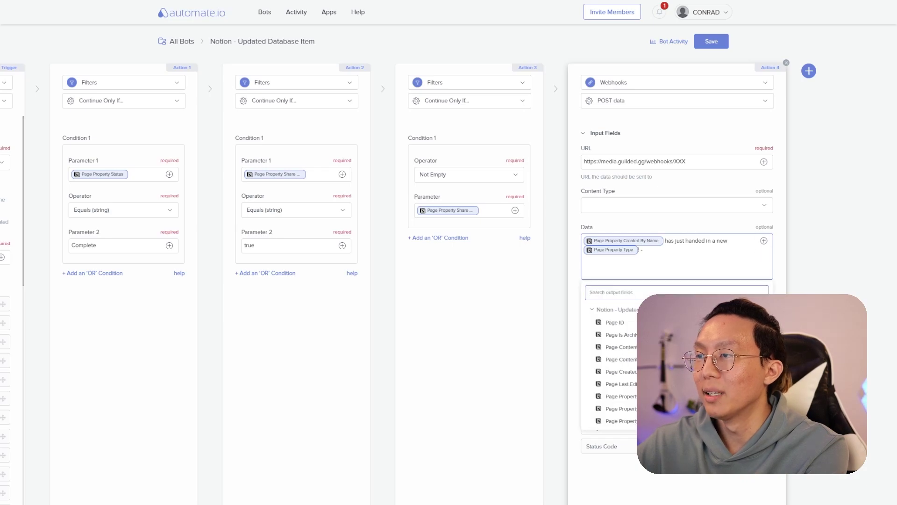
type("name")
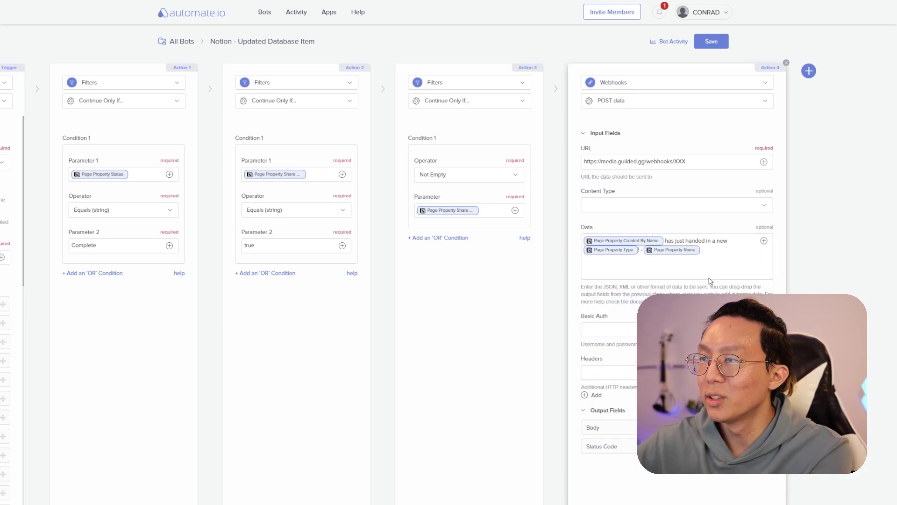
left_click(722, 251)
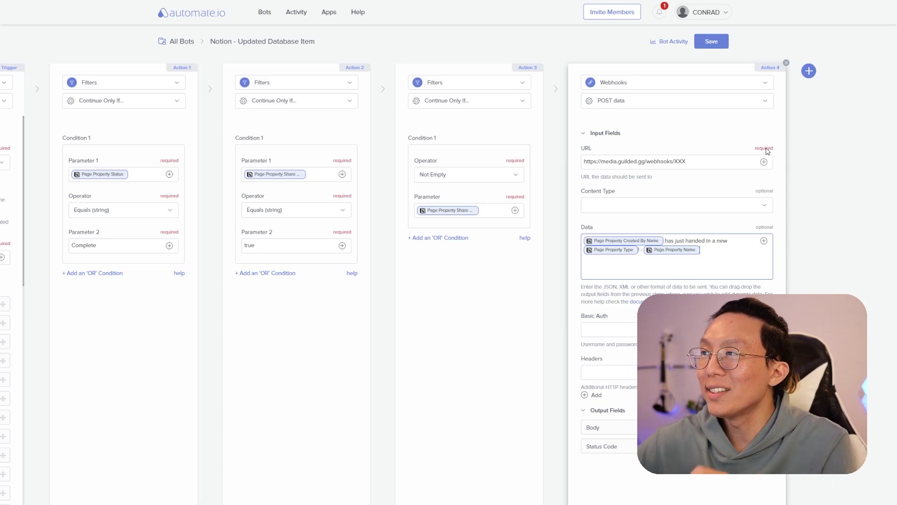
- Add a fifth Notion step updating a Success Plan [DEMO] item, with Page ID from the trigger page
left_click(809, 72)
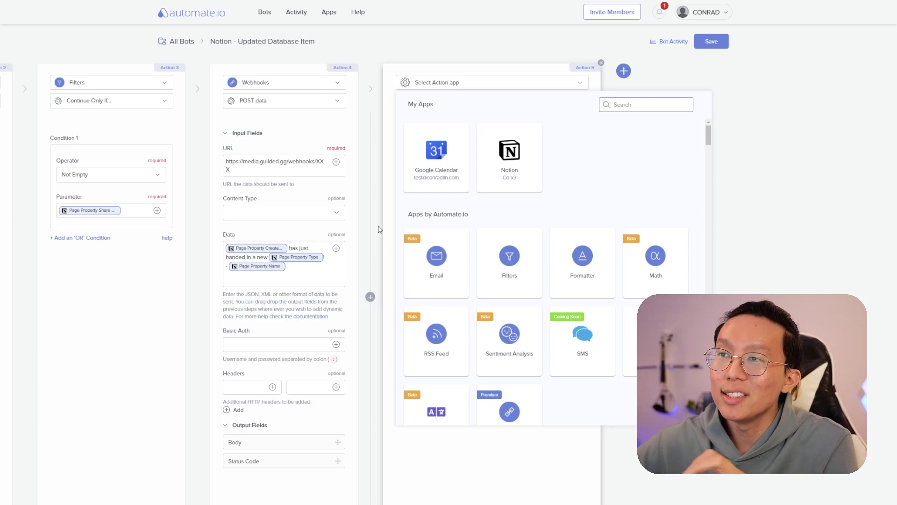
left_click(512, 161)
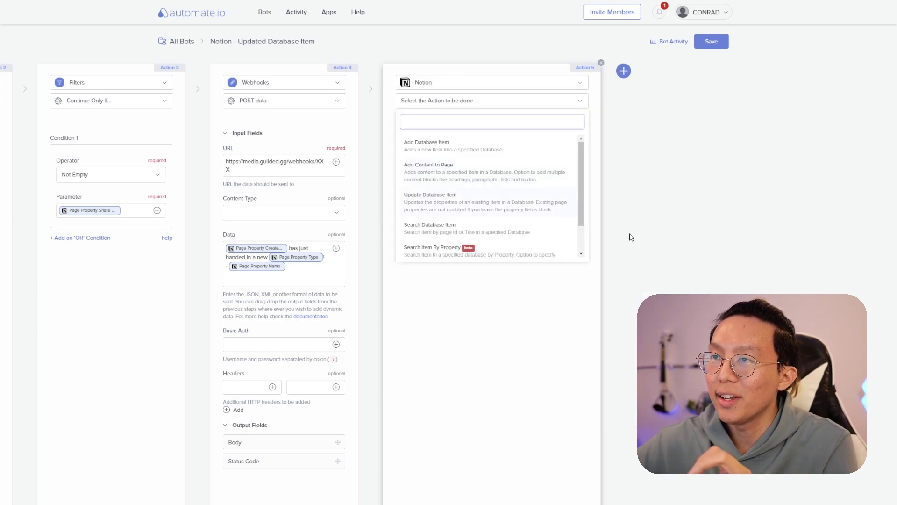
left_click(430, 213)
left_click(579, 164)
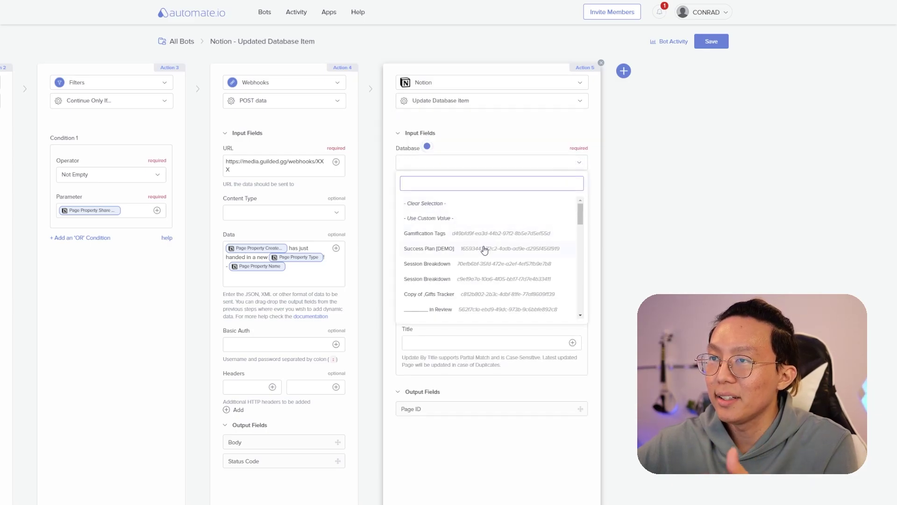
left_click(484, 249)
scroll(483, 250, "down", 1)
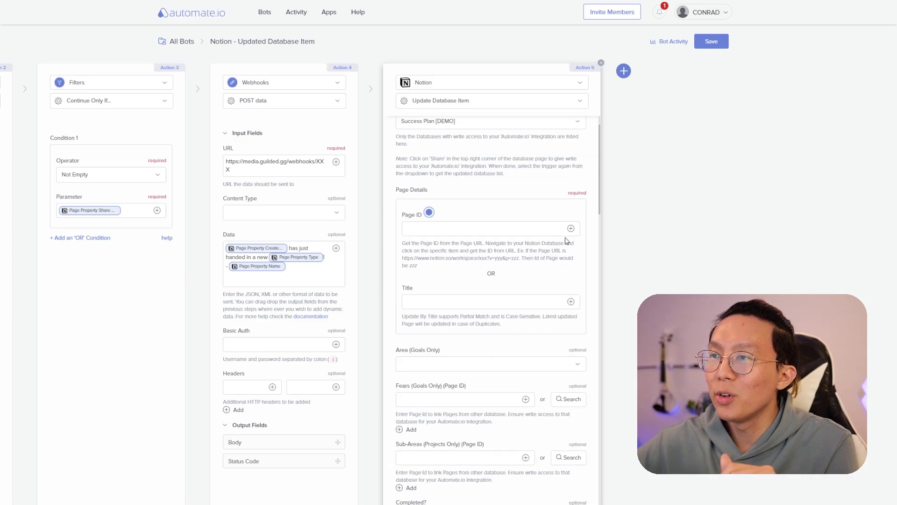
left_click(570, 228)
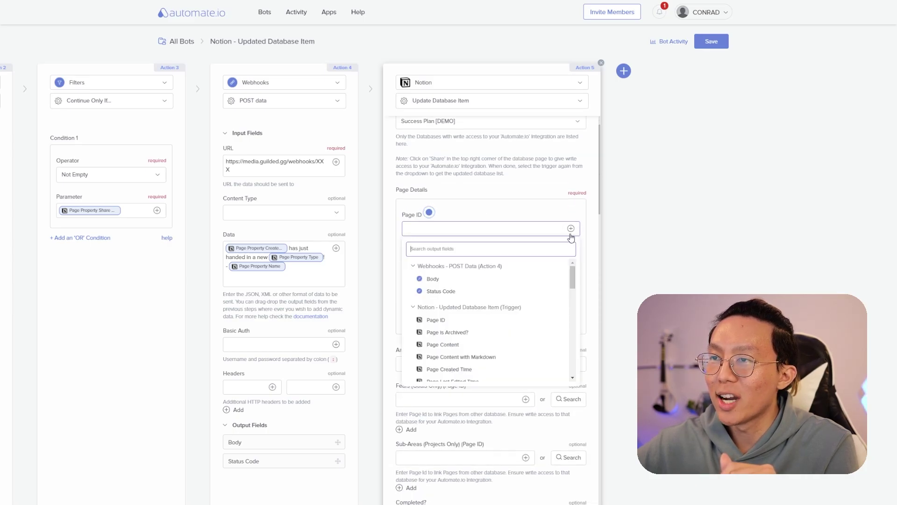
left_click(495, 321)
- Set Share Status to Shared With Guilded and save the bot
scroll(496, 319, "down", 10)
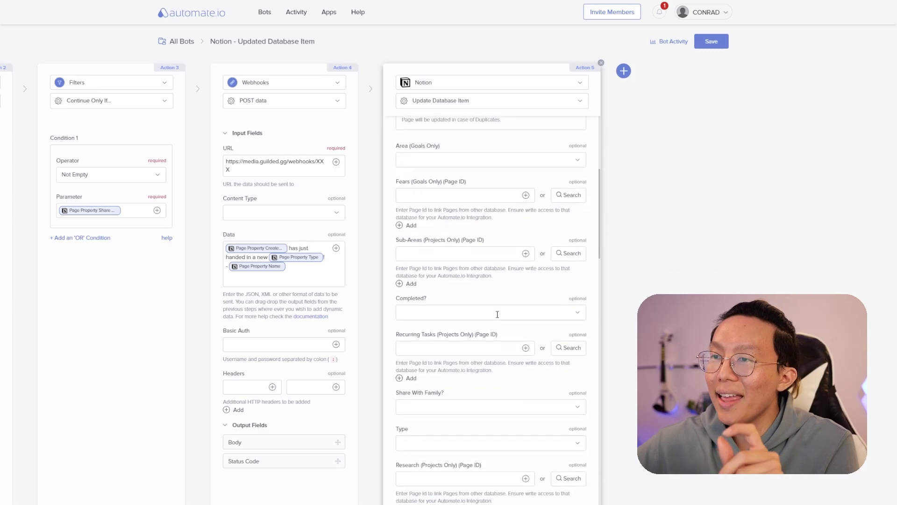
scroll(498, 317, "down", 15)
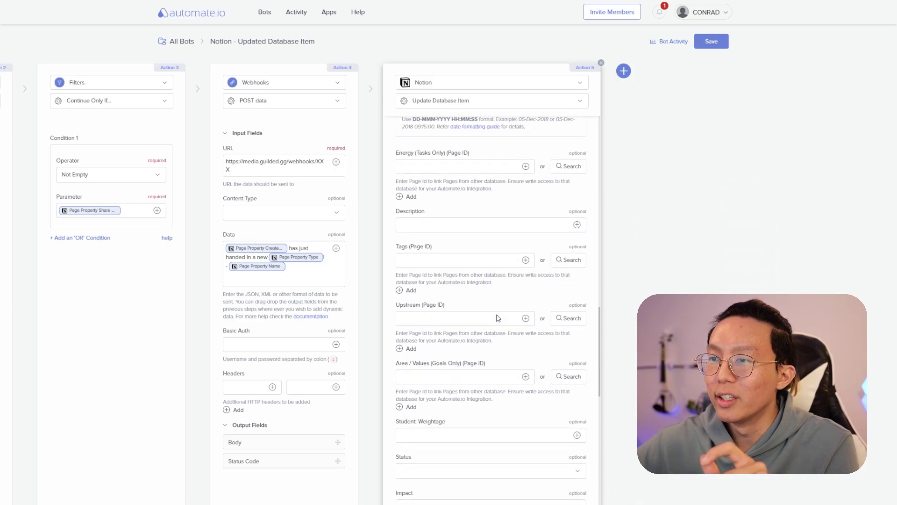
scroll(498, 317, "down", 5)
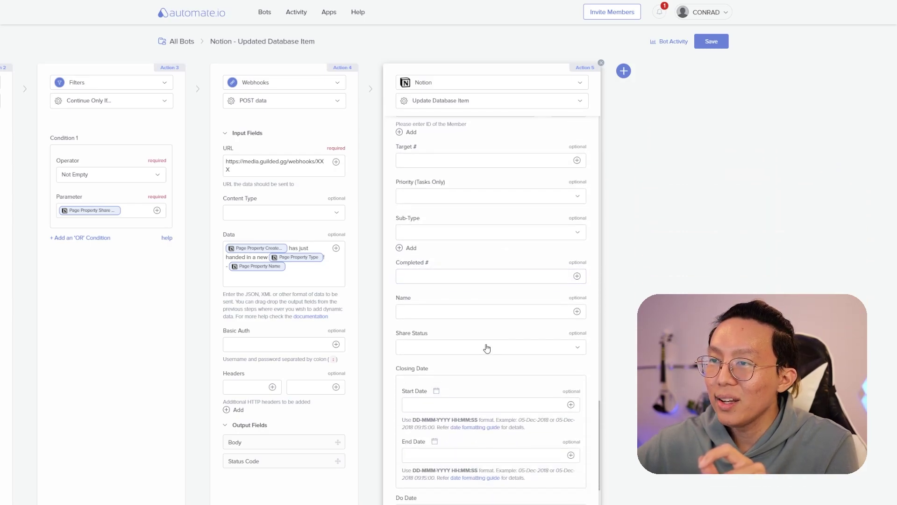
left_click(502, 349)
left_click(502, 419)
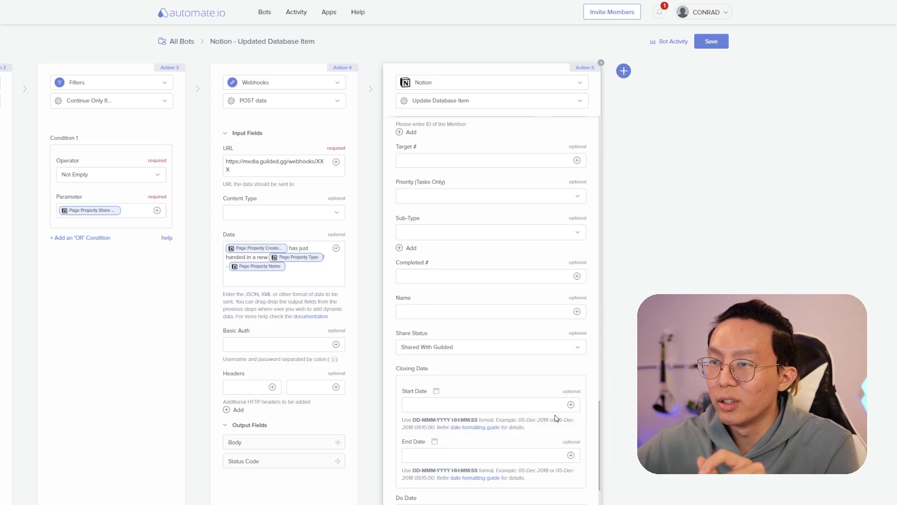
left_click(551, 408)
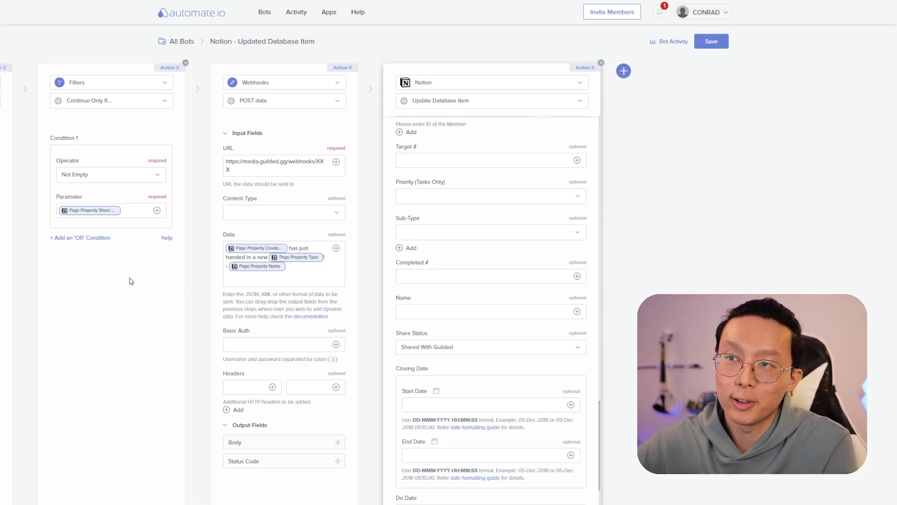
left_click(711, 42)
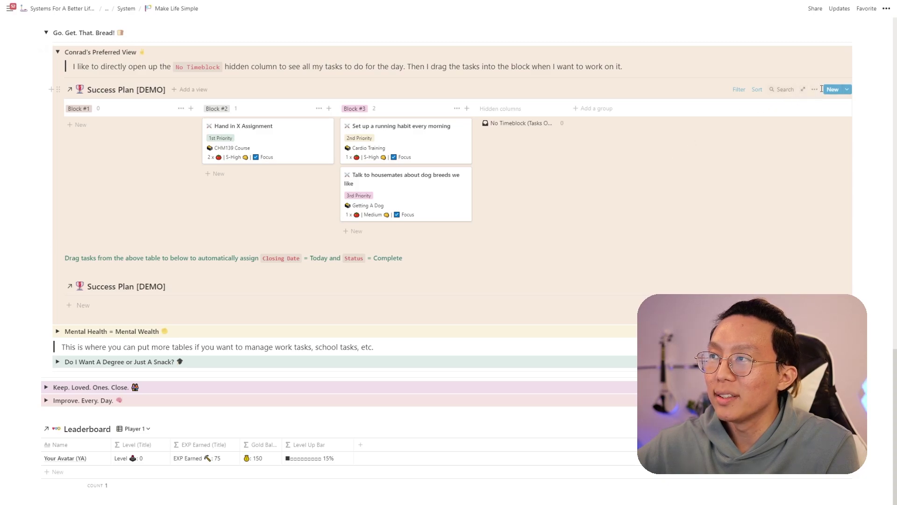
- Make the Share With Family? property visible on the board's cards
left_click(813, 91)
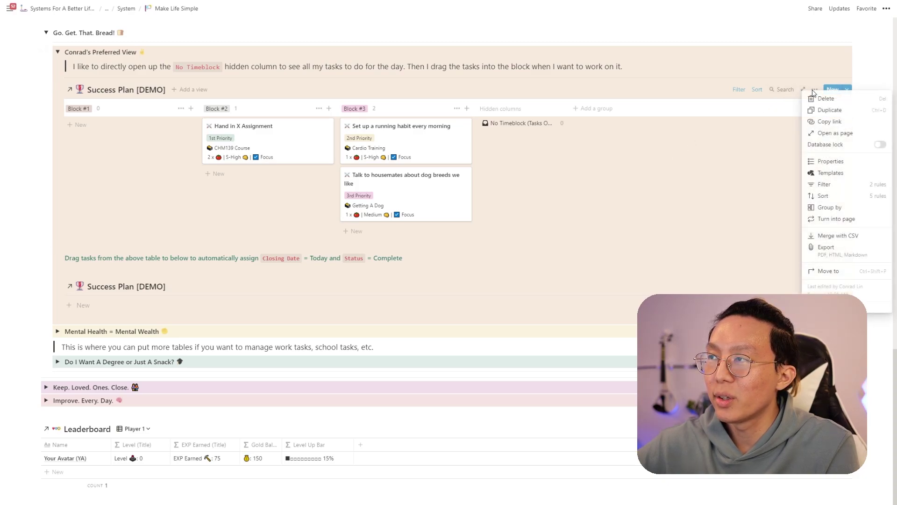
left_click(834, 160)
scroll(765, 263, "down", 8)
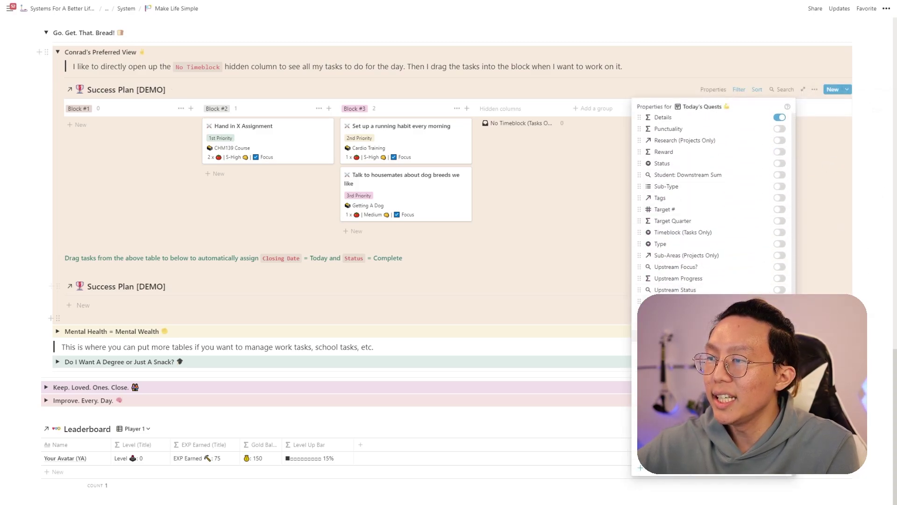
left_click(779, 313)
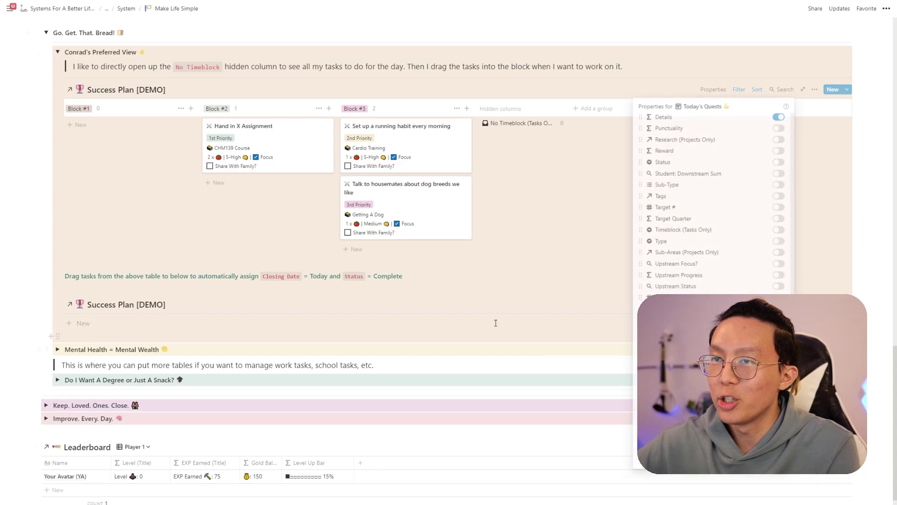
key("Escape")
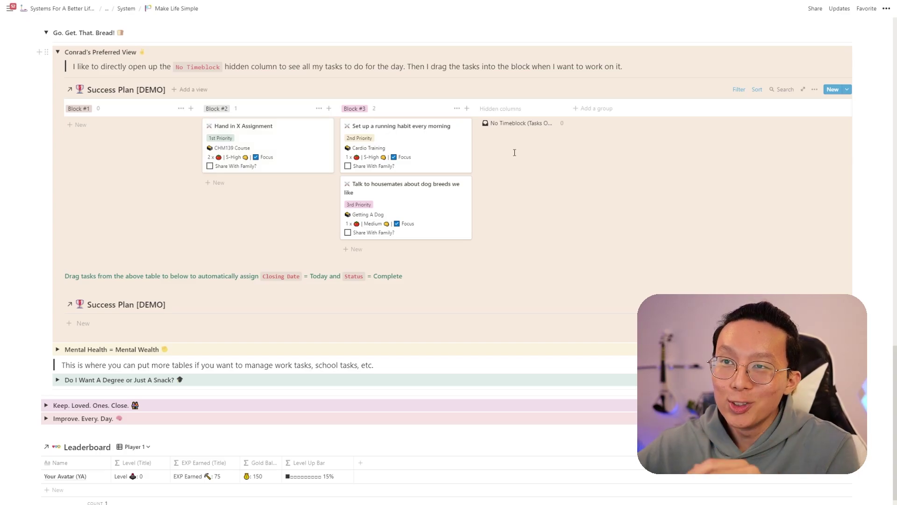
- Tick Share With Family? for Hand in X Assignment and move it and the running habit task into the lower Success Plan table
left_click(210, 167)
left_click_drag(164, 181, 303, 140)
left_click_drag(172, 151, 383, 147)
left_click_drag(240, 152, 283, 324)
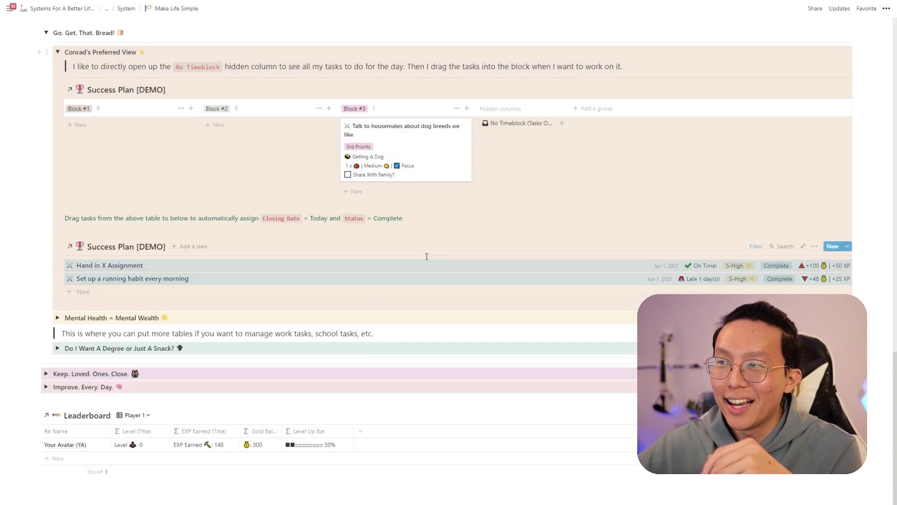
scroll(603, 142, "down", 3)
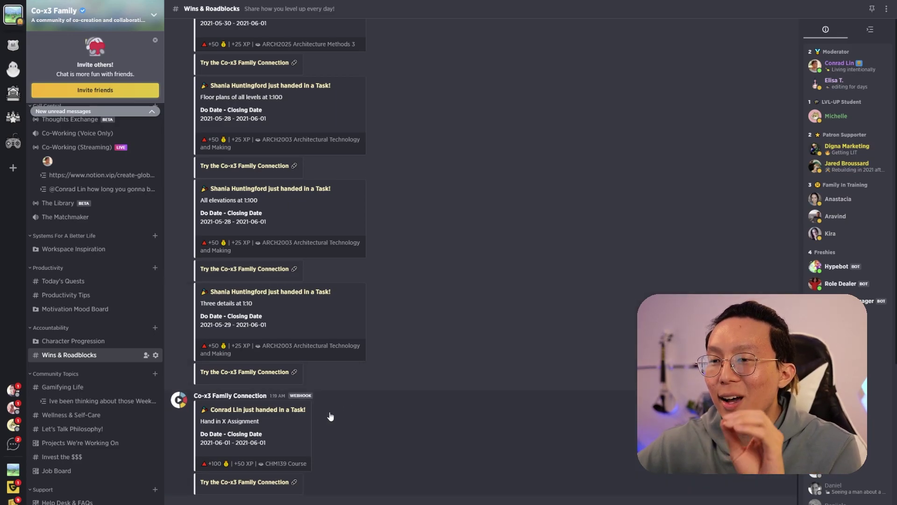
- Open the Hand in X Assignment Notion page from the 'just handed in a Task!' webhook post
left_click(267, 410)
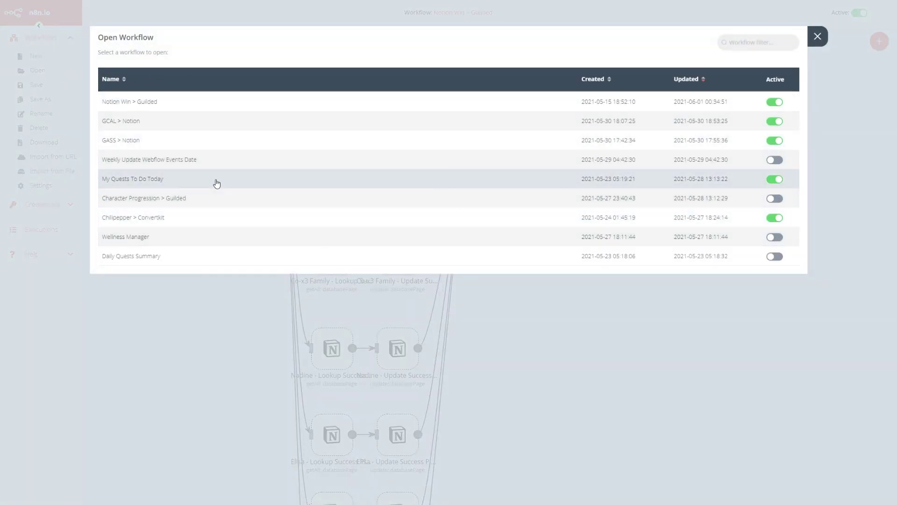
- Open the My Quests To Do Today workflow and bring its nodes into view
left_click(216, 180)
left_click_drag(262, 194, 341, 203)
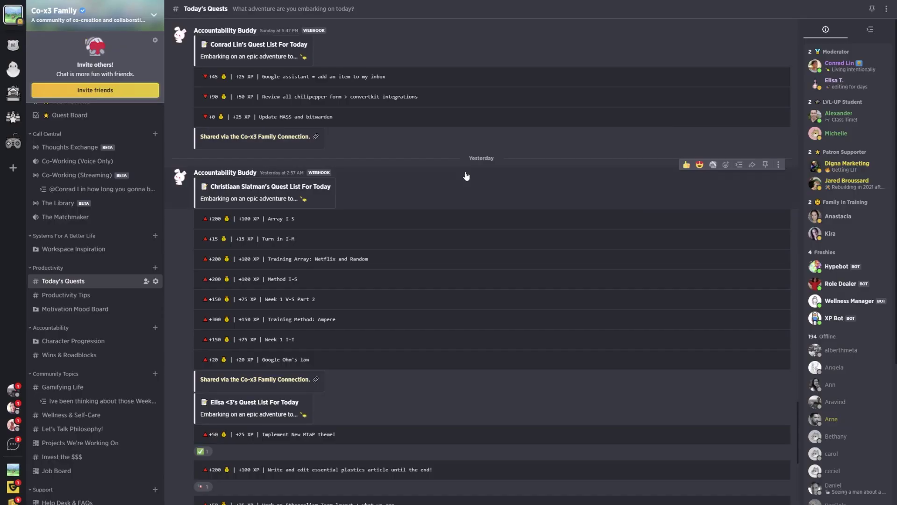
- Scroll through the members' daily quest lists in the Today's Quests channel
scroll(466, 175, "down", 8)
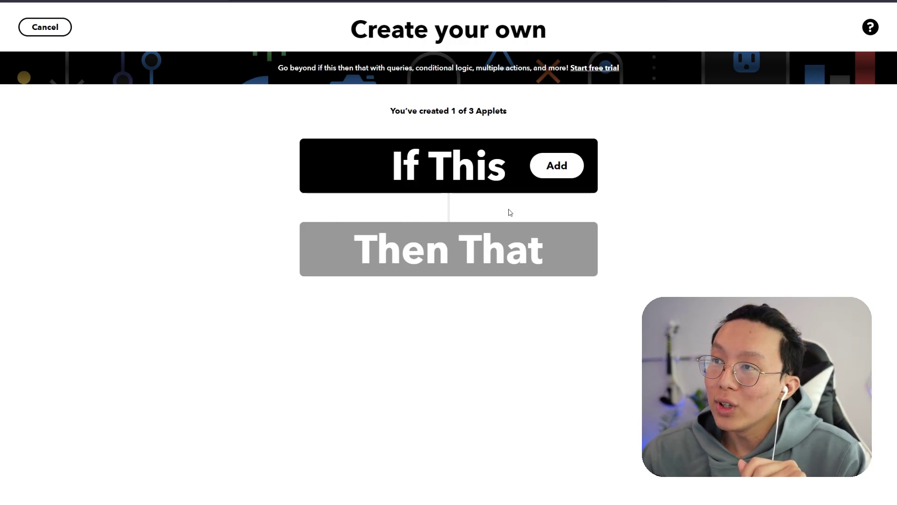
- Set the If This trigger to Google Assistant's 'Say a phrase with a text ingredient' and connect the Google account
left_click(552, 174)
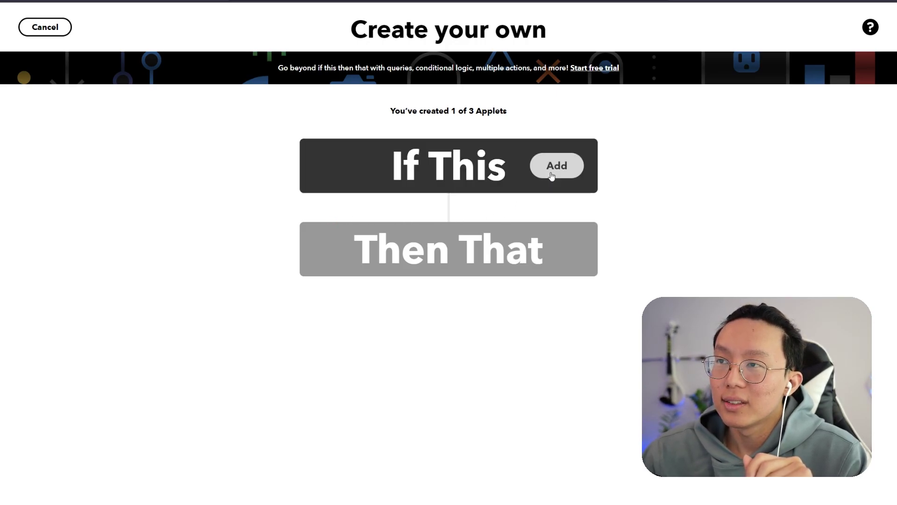
left_click(462, 92)
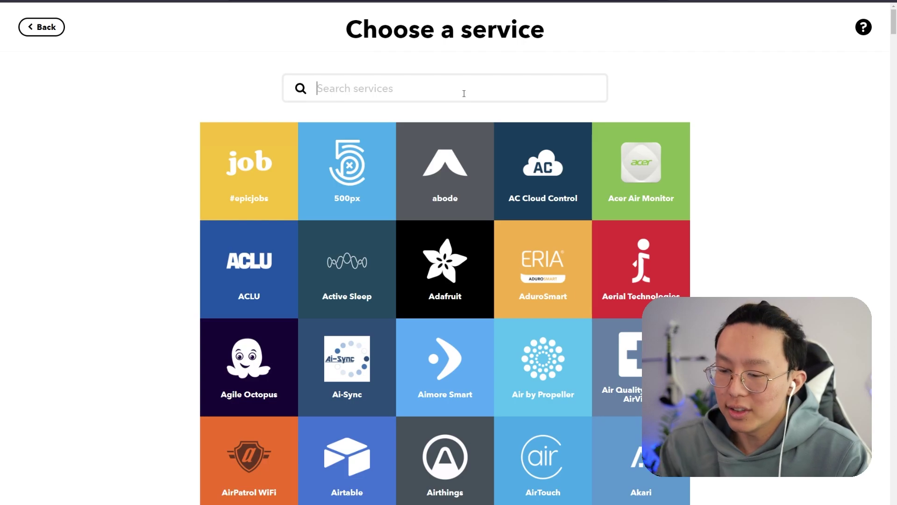
type("google")
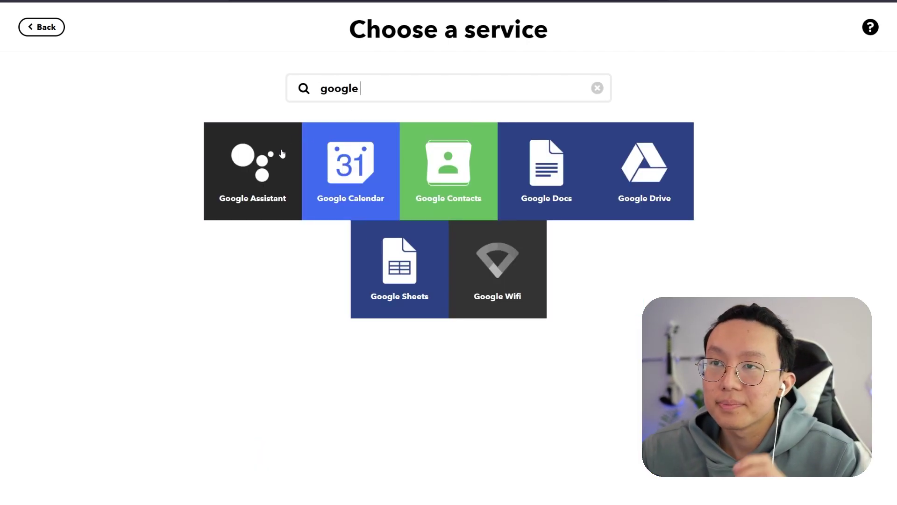
left_click(282, 154)
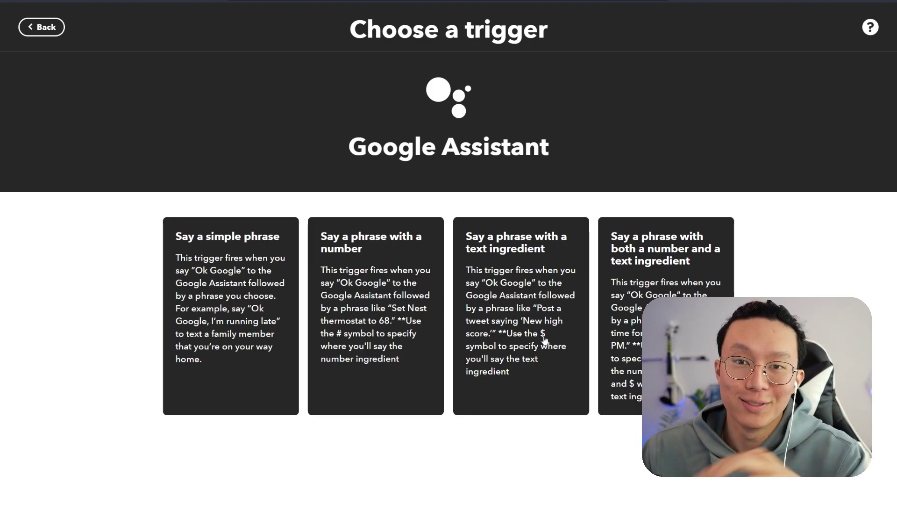
left_click(544, 337)
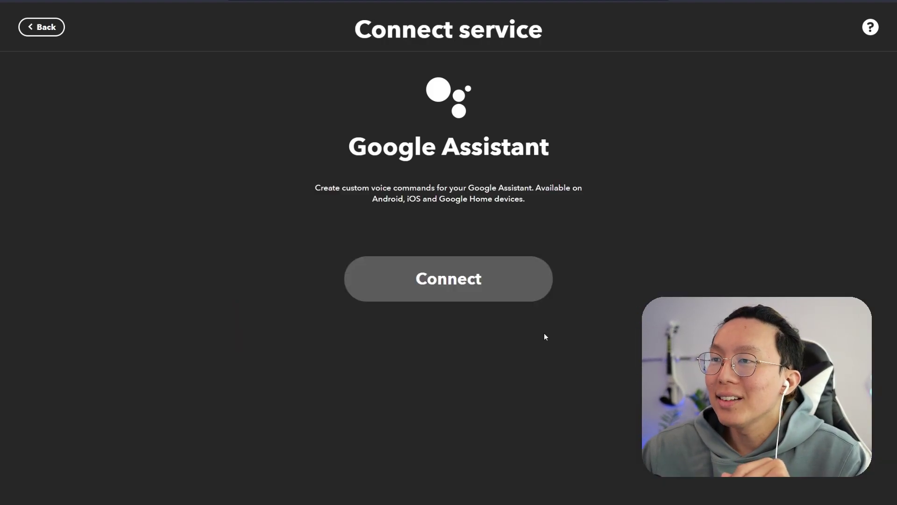
left_click(465, 280)
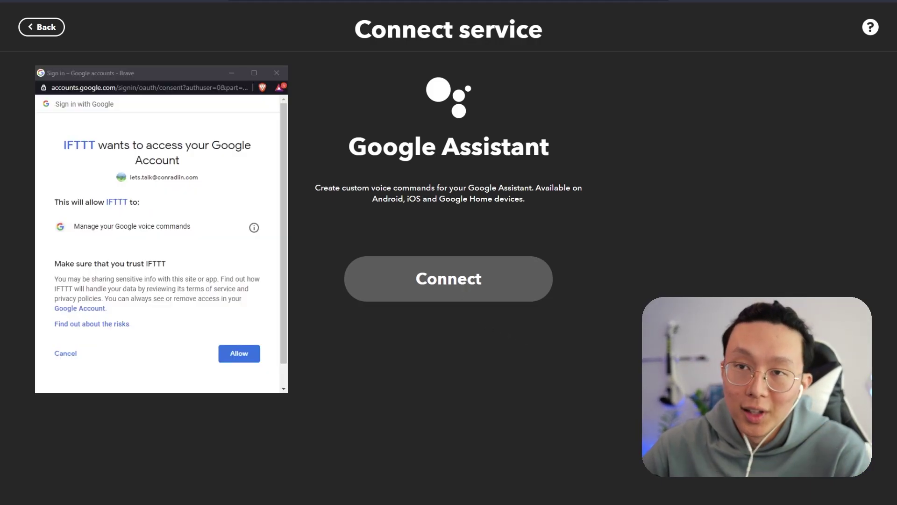
left_click(243, 358)
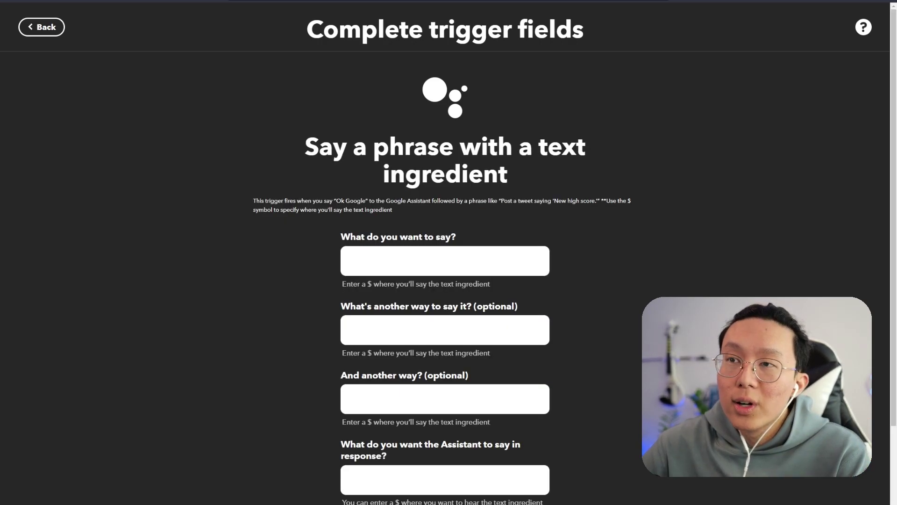
- Enter the phrases 'New notion task $', 'New task in Notion called $' and 'Add a new task to Notion $'
type("New ")
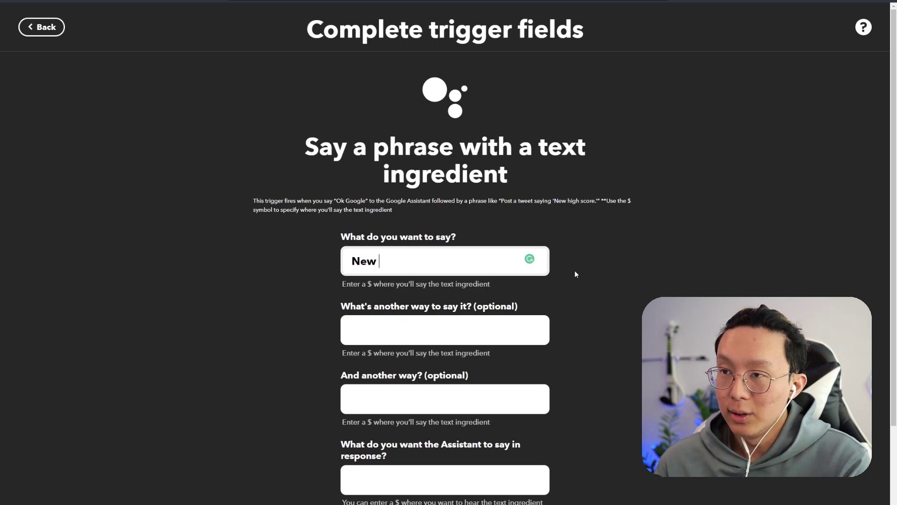
type("notion task")
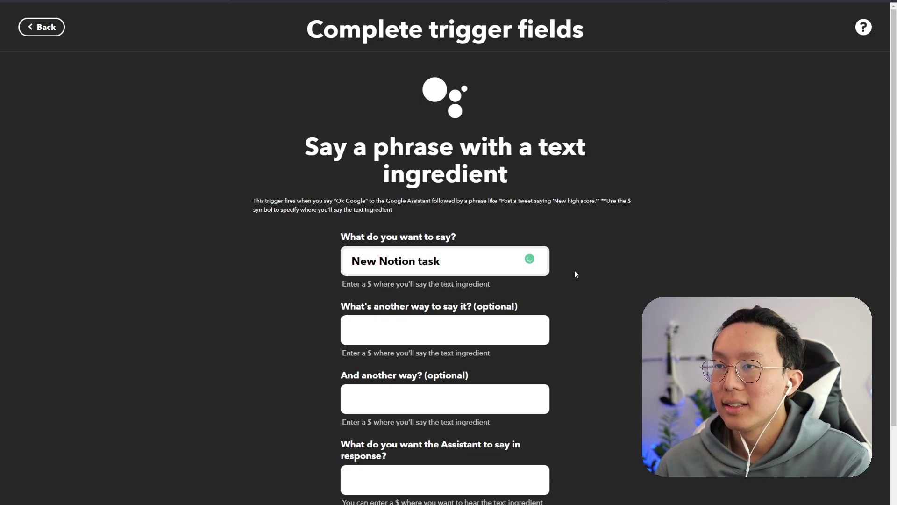
type(" $")
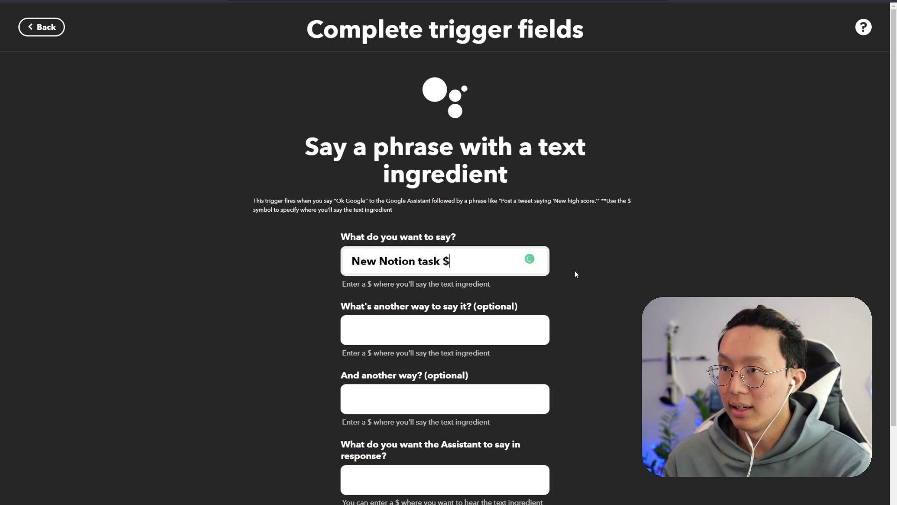
key("Tab")
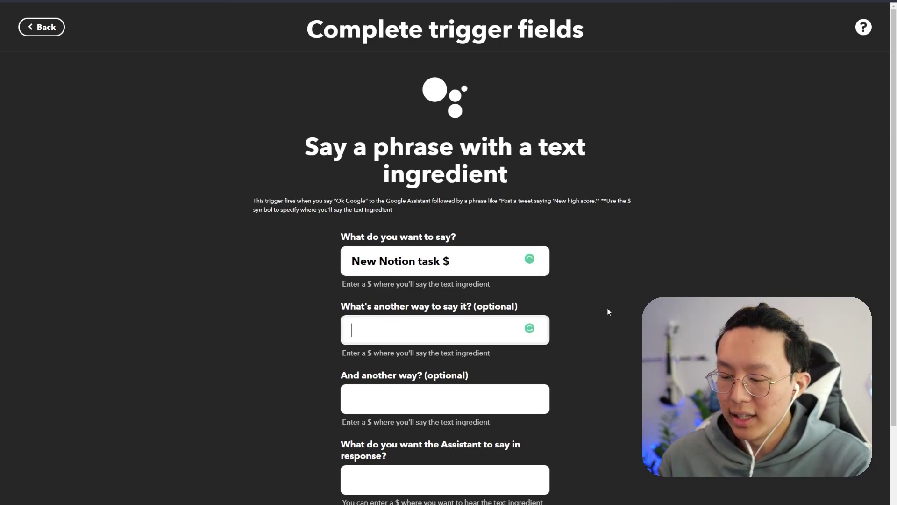
type("New task in No")
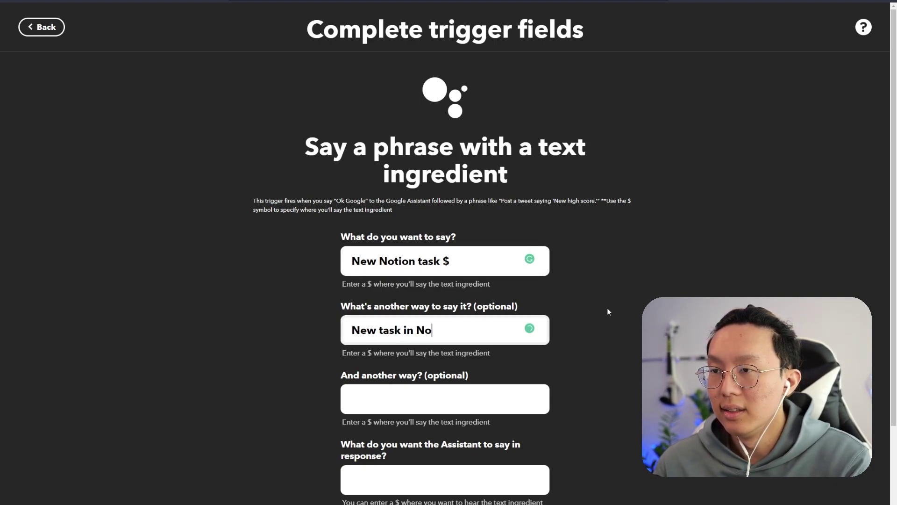
type("tion called")
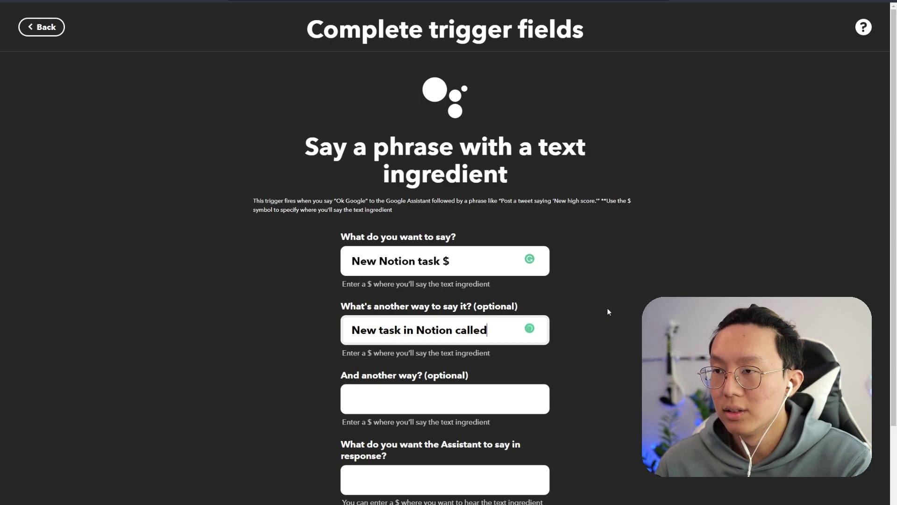
type(" $")
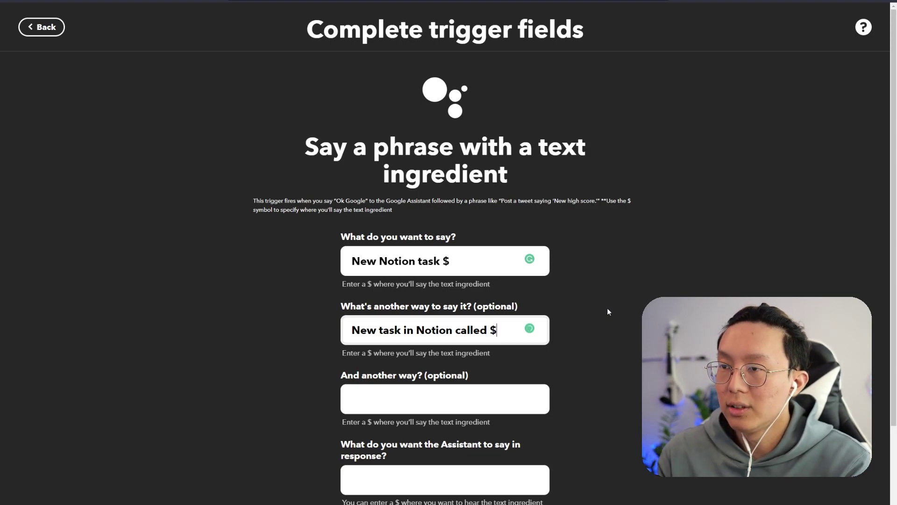
left_click(461, 399)
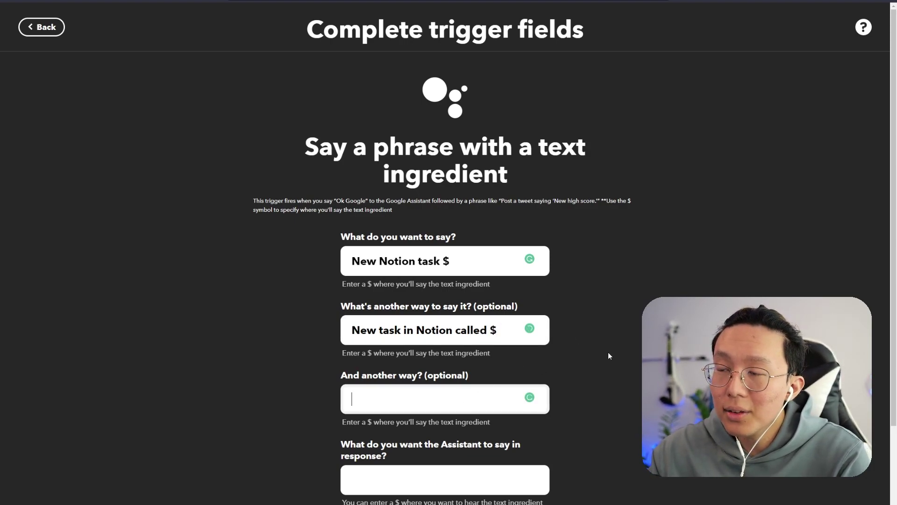
type("Ad")
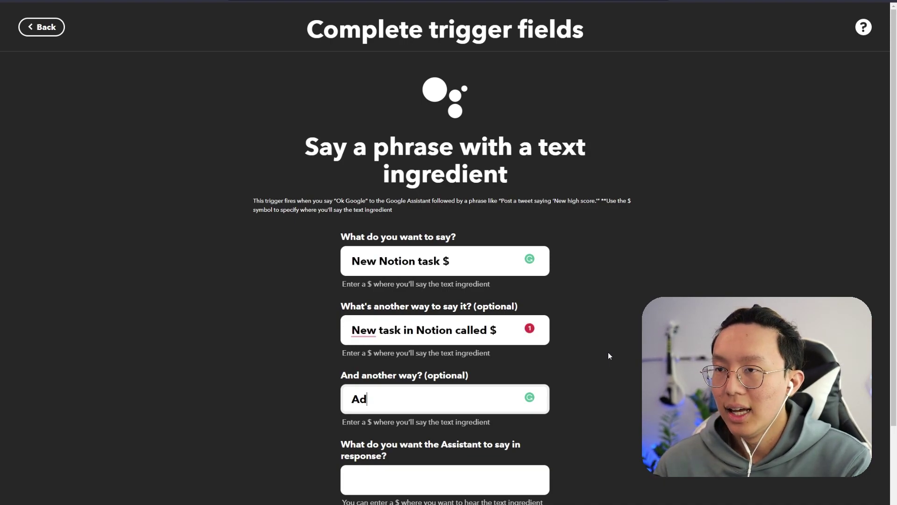
type("d a new task ")
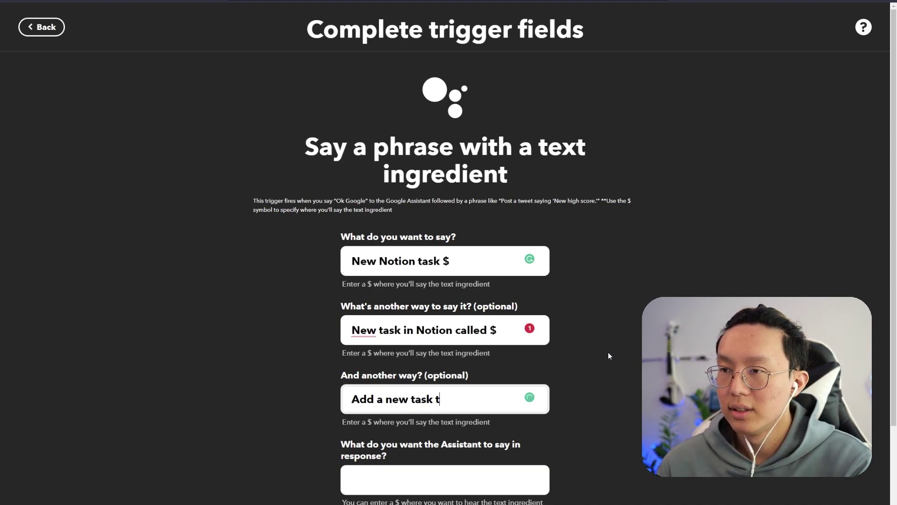
type("to Notion %")
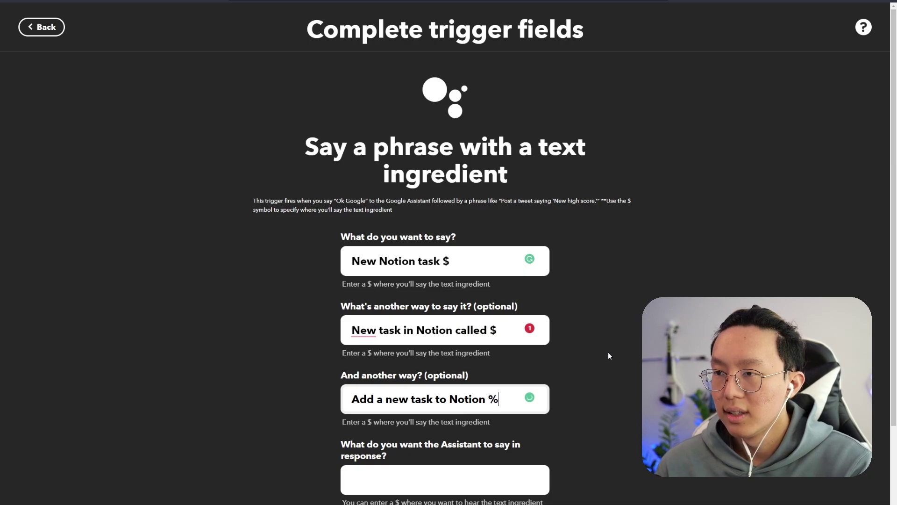
key("BackSpace")
type("$")
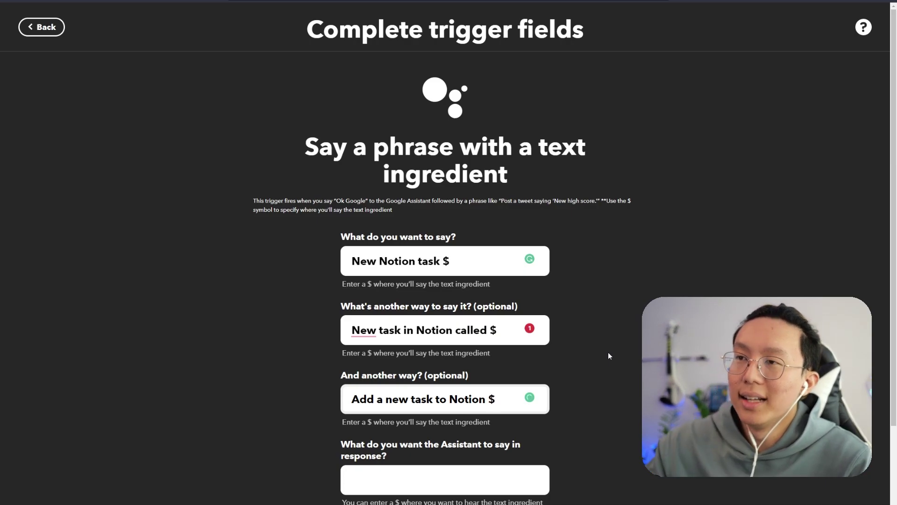
- Set the Assistant's reply to 'I've added it to Notion.' and create the trigger
scroll(608, 356, "down", 2)
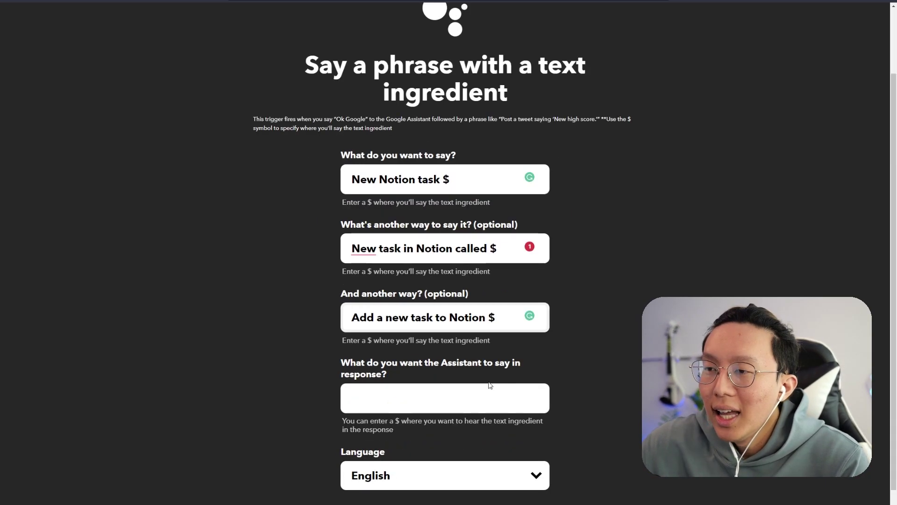
key("Tab")
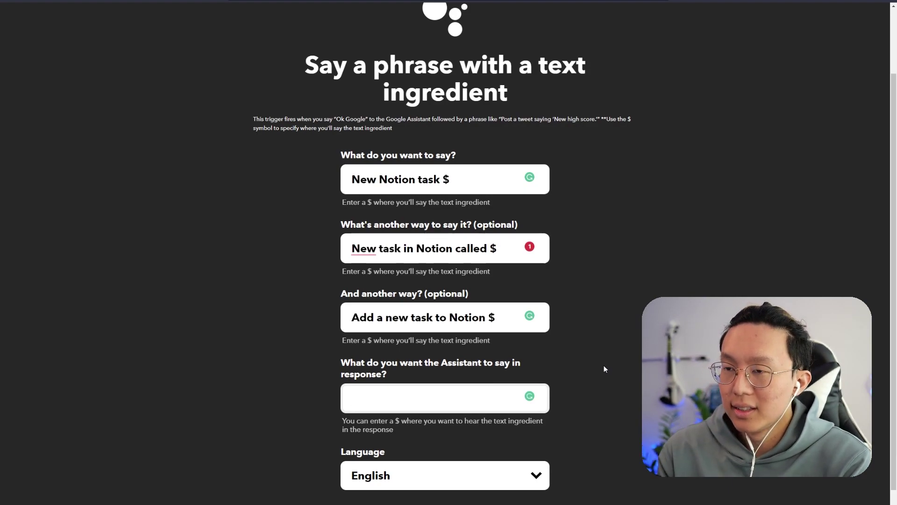
type("I've added it ")
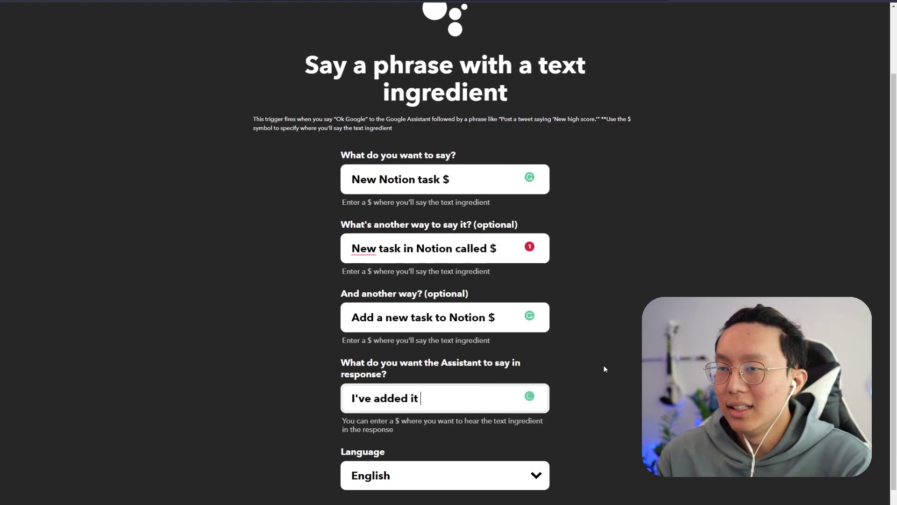
type("to Notion.")
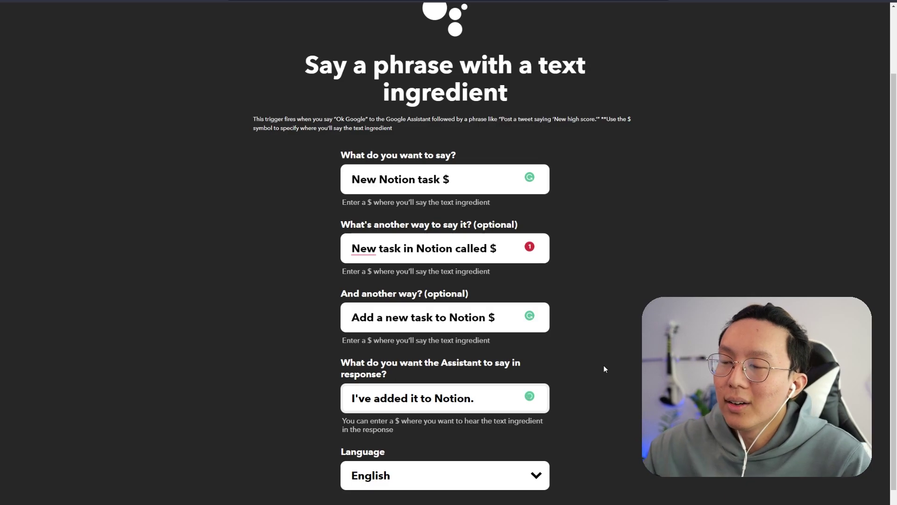
scroll(536, 433, "down", 1)
left_click(488, 485)
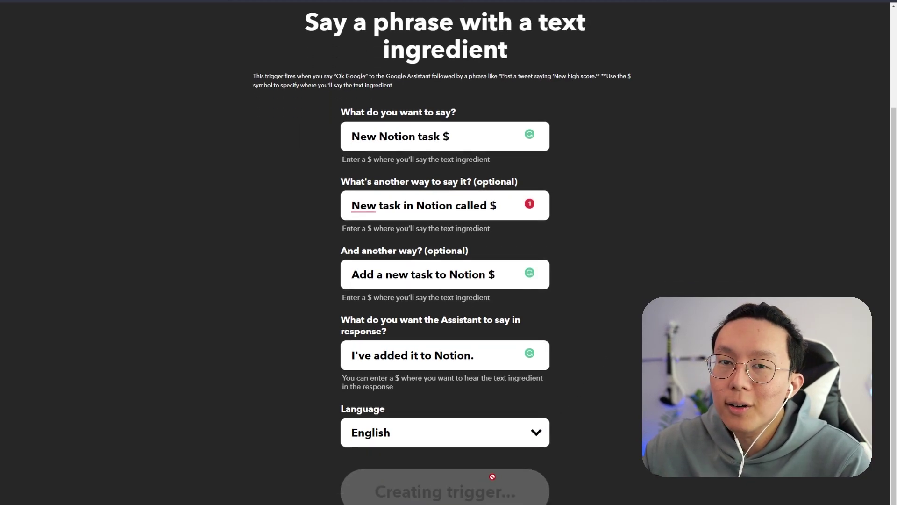
- Choose Webhooks' Make a web request as the applet's Then That action
left_click(551, 262)
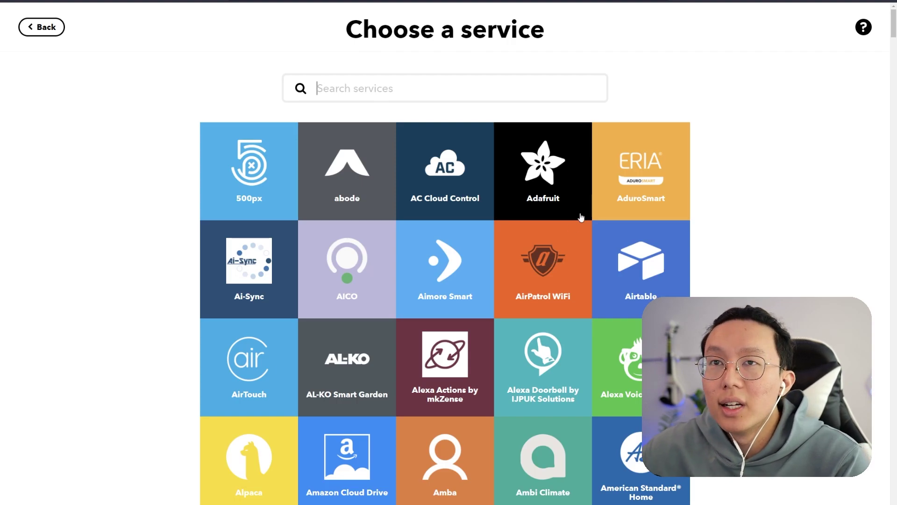
scroll(608, 318, "down", 1)
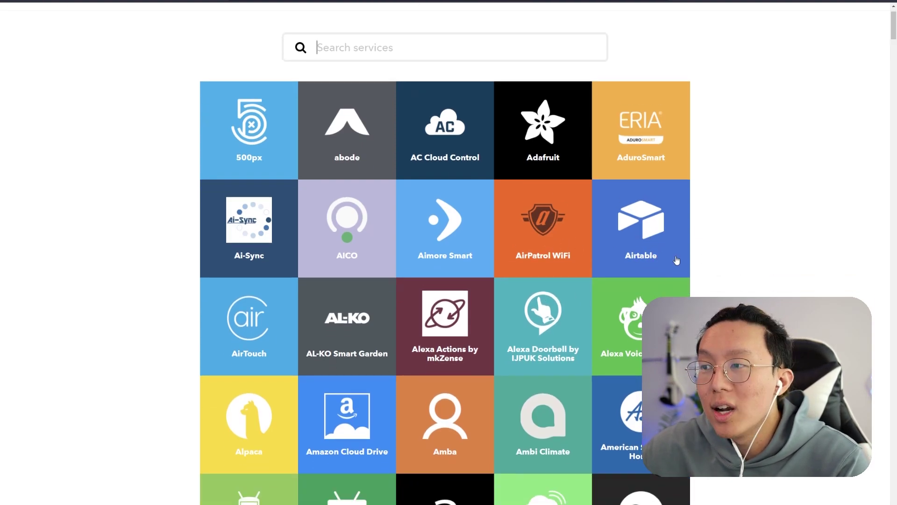
scroll(676, 261, "down", 5)
scroll(676, 260, "up", 6)
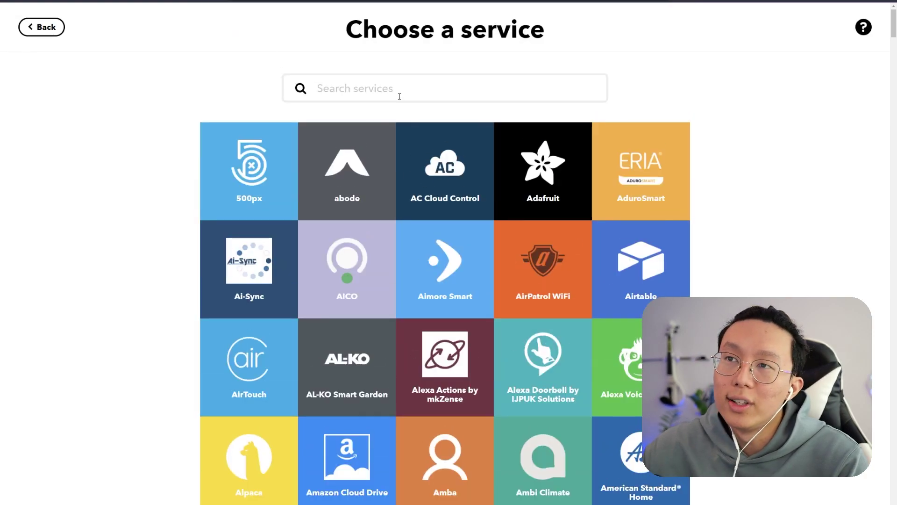
type("Notion")
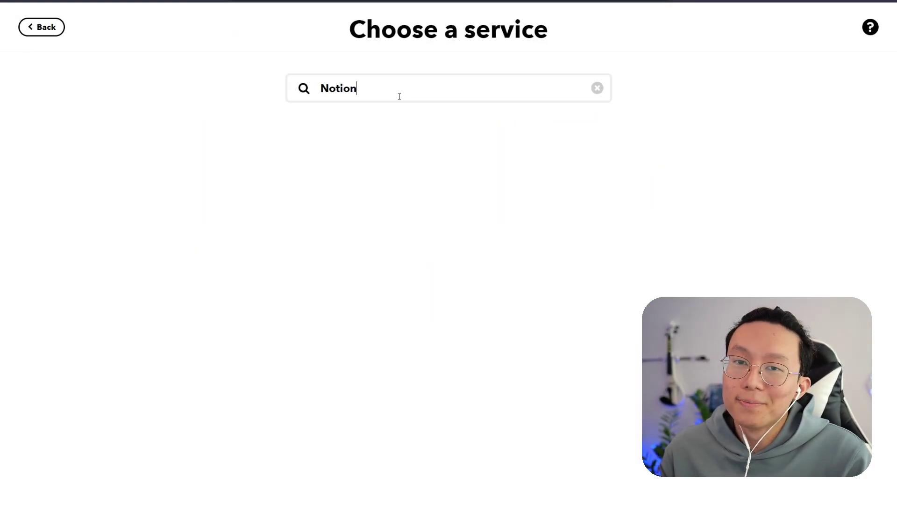
key("ctrl+a")
key("BackSpace")
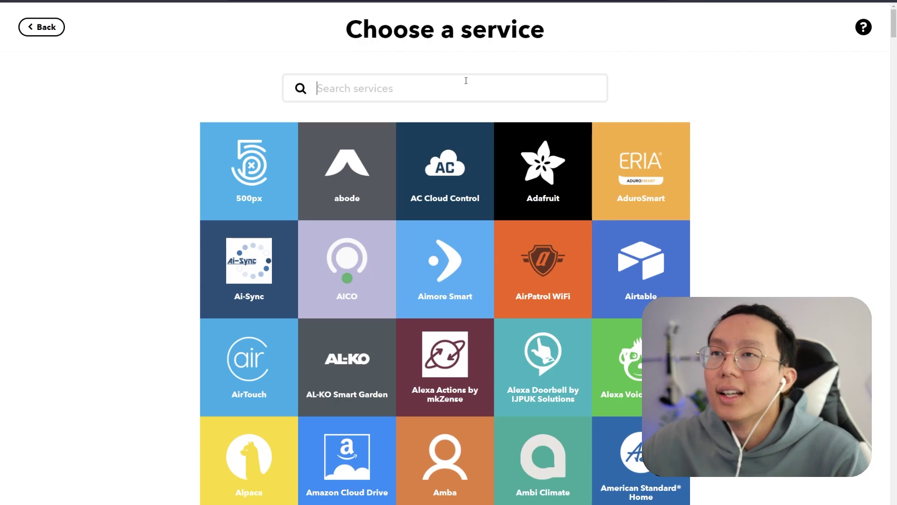
type("webhook")
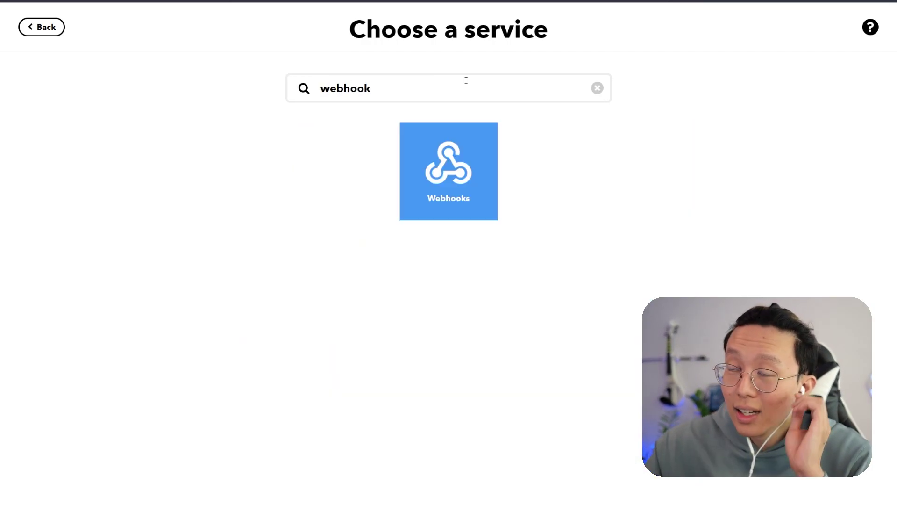
left_click(477, 183)
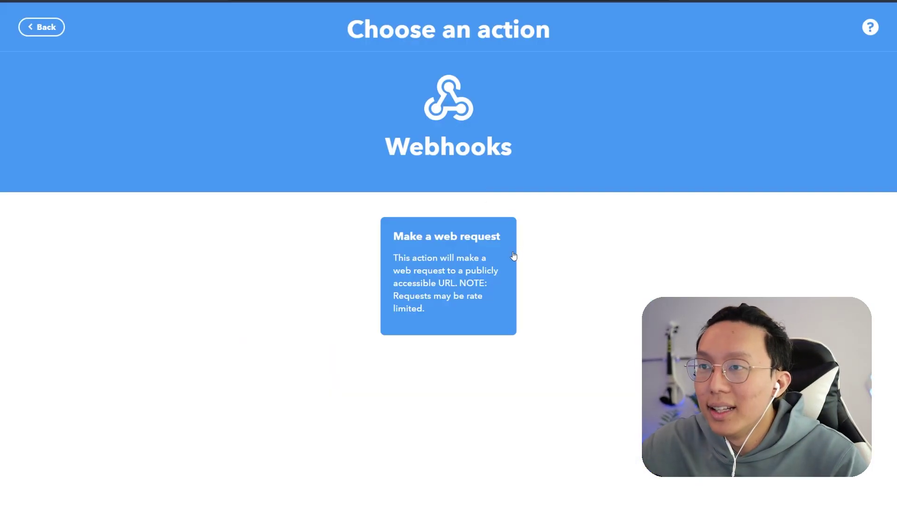
left_click(460, 290)
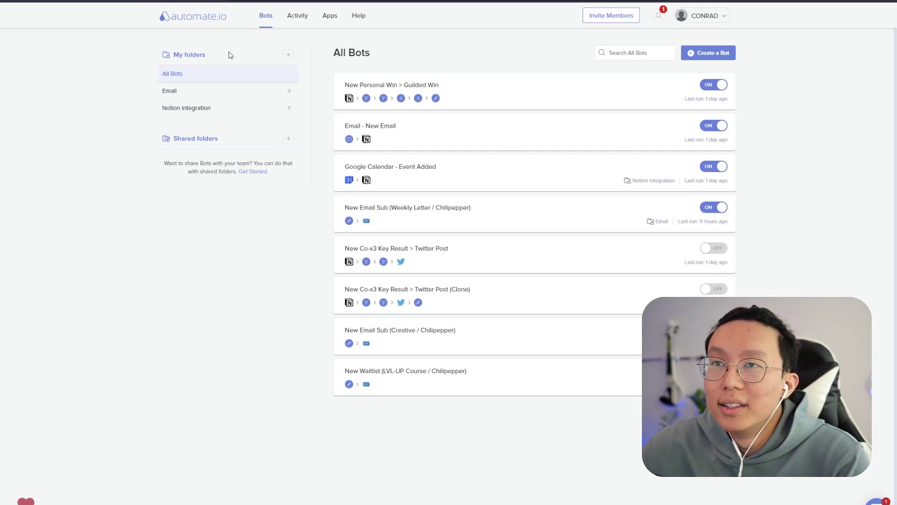
- Create a new bot triggered by a Webhooks Incoming Hook and copy its generated webhook URL
left_click(699, 66)
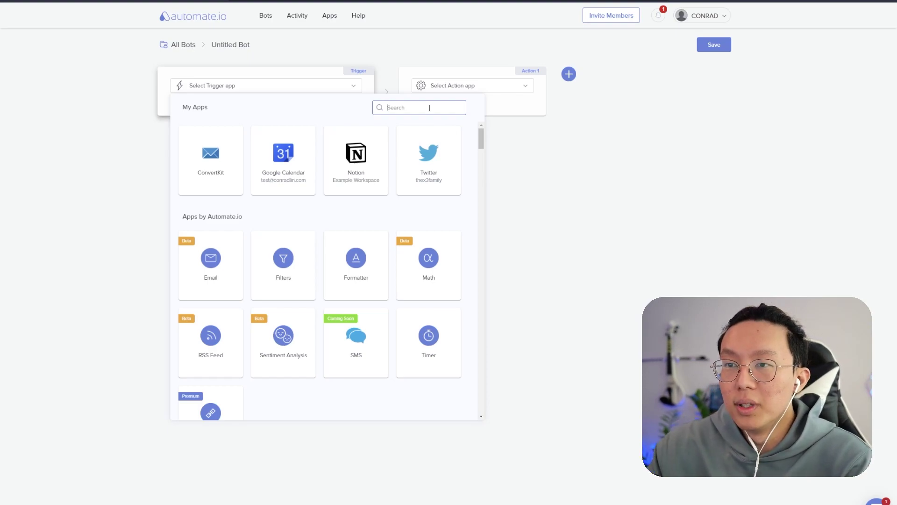
scroll(432, 230, "down", 2)
scroll(432, 231, "down", 1)
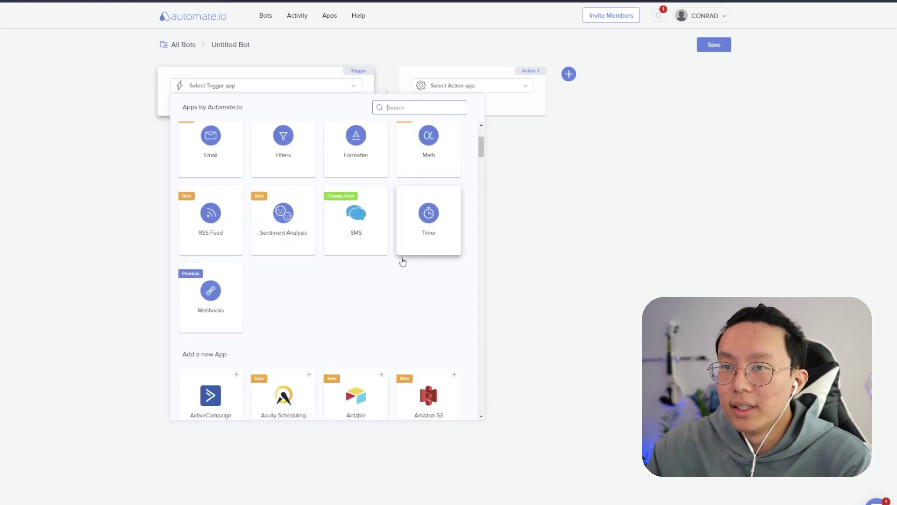
left_click(198, 307)
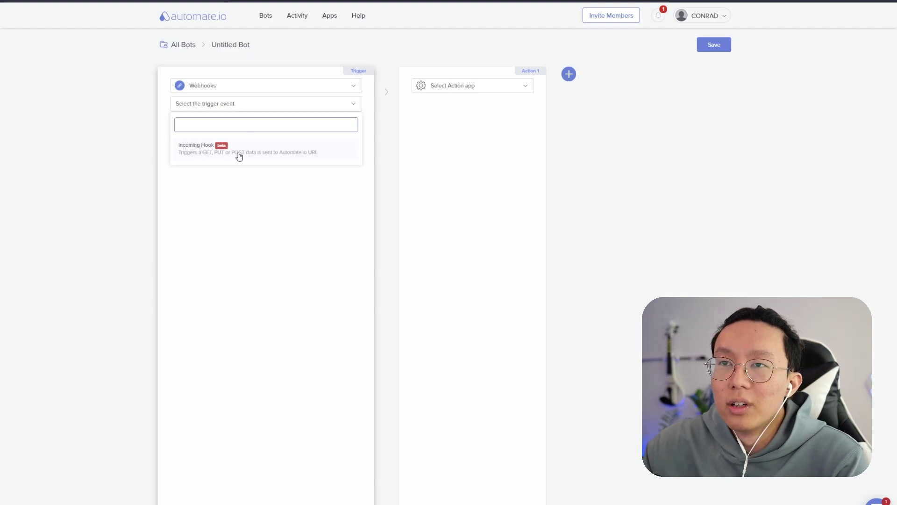
left_click(239, 157)
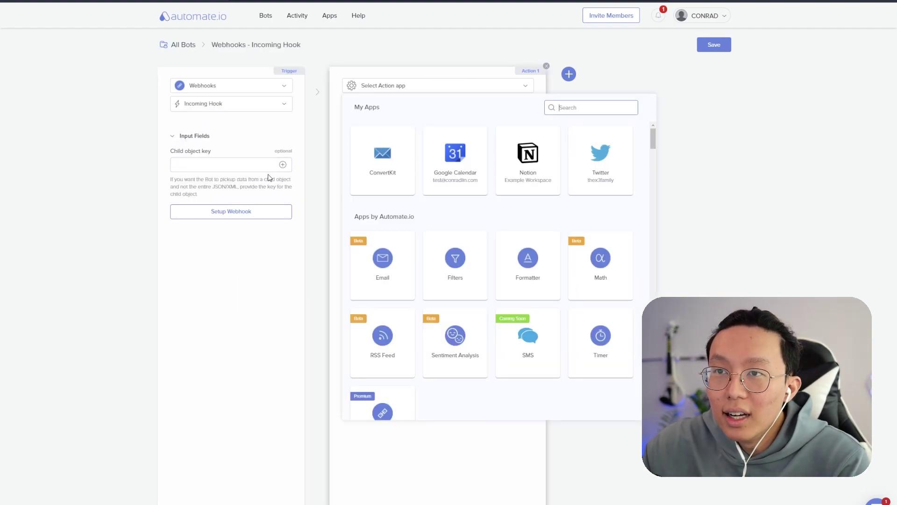
left_click(265, 213)
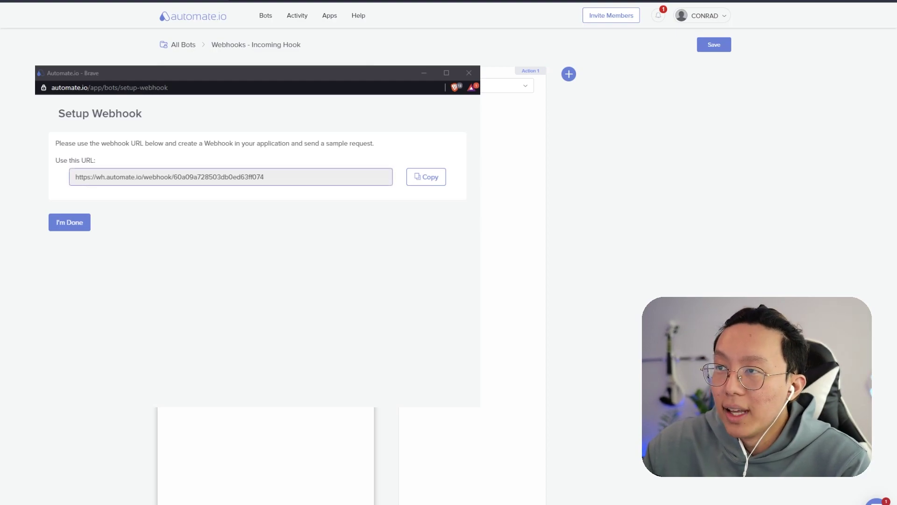
left_click(426, 176)
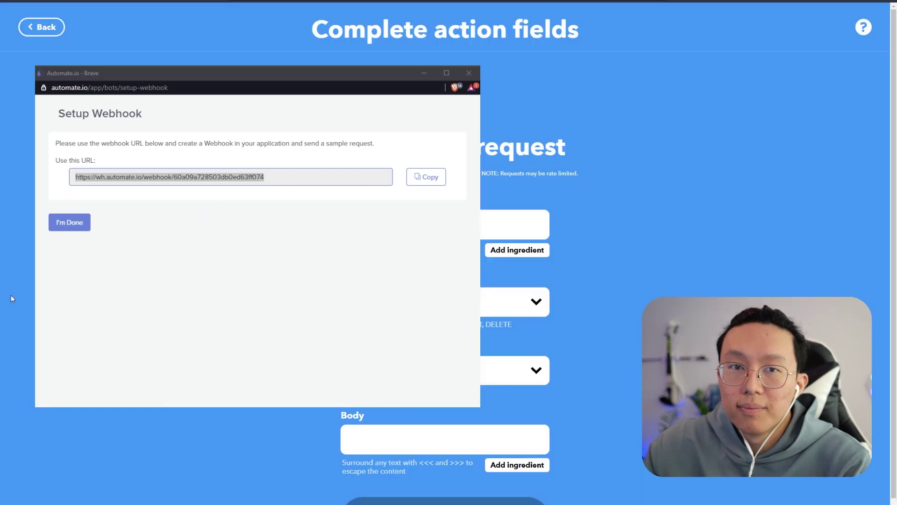
- Paste the automate.io webhook URL as the request URL, with method POST and content type text/plain
left_click(11, 299)
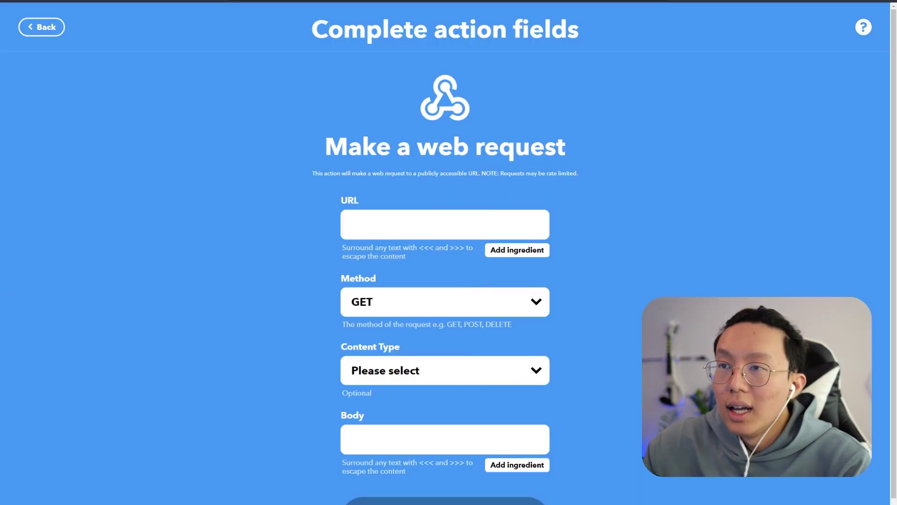
left_click(375, 220)
key("ctrl+v")
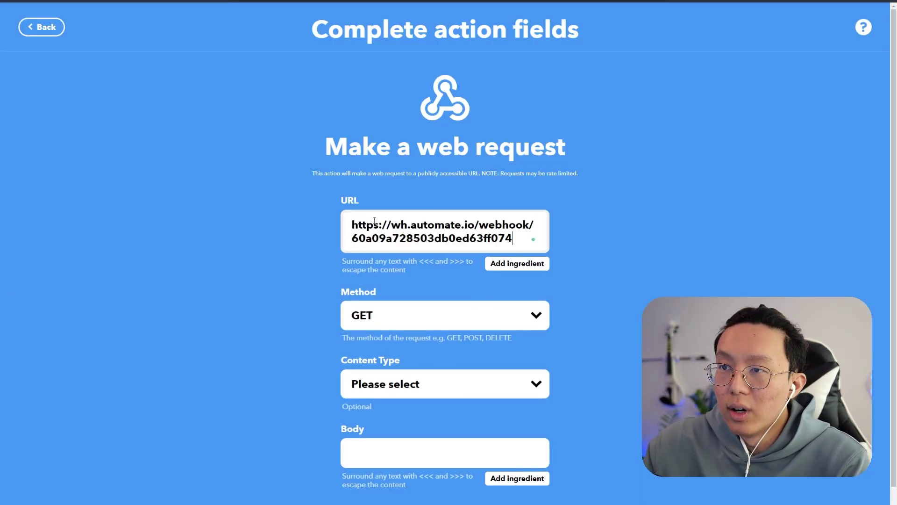
left_click(450, 324)
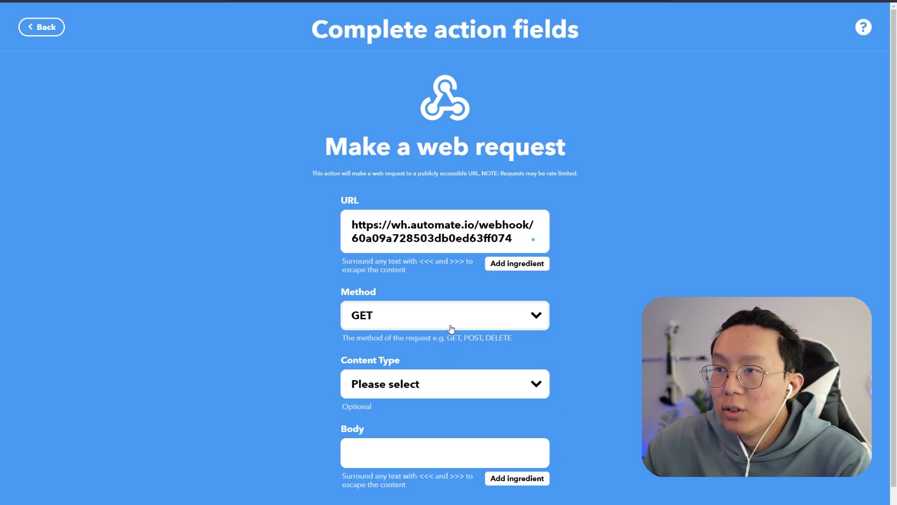
left_click(430, 360)
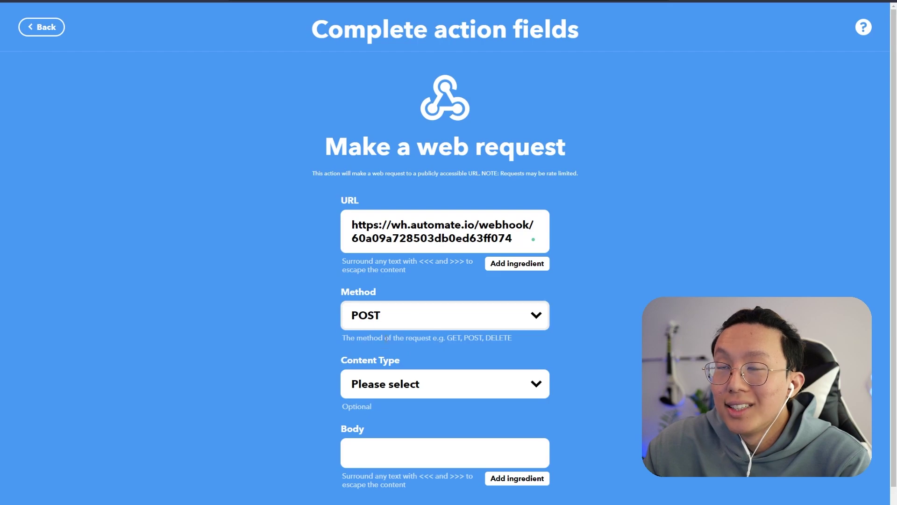
left_click(424, 382)
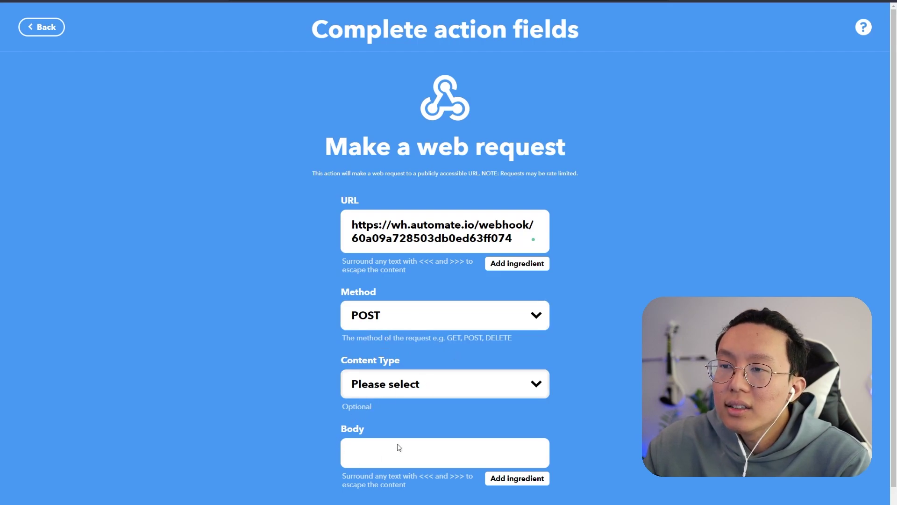
left_click(414, 464)
- Set the request body to the TextField ingredient and create the action
scroll(299, 399, "down", 1)
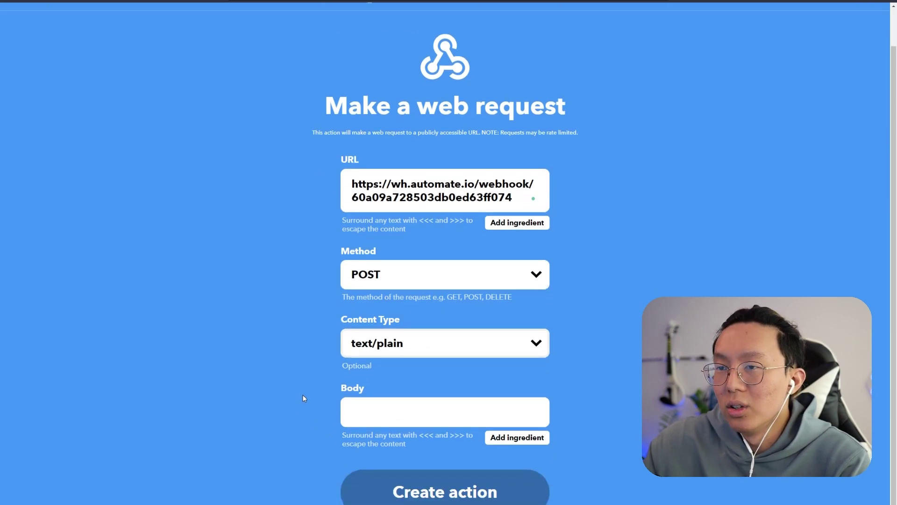
left_click(355, 411)
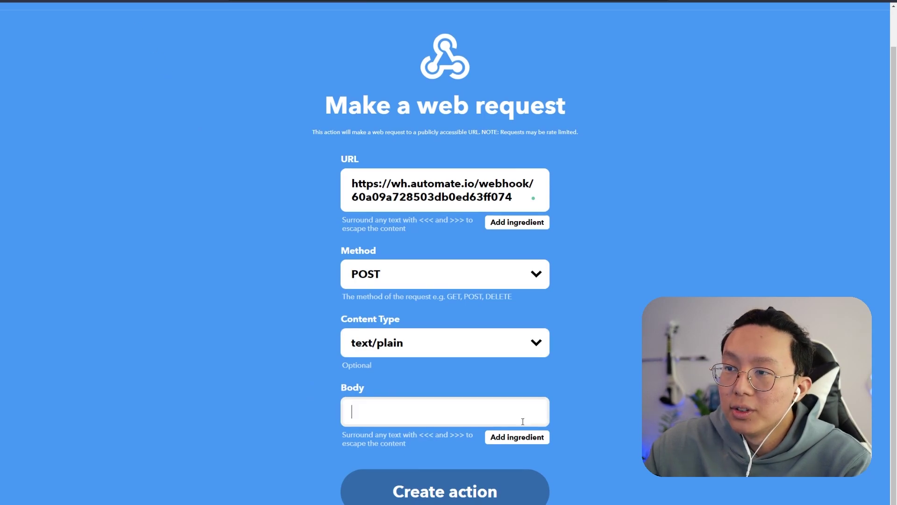
left_click(518, 437)
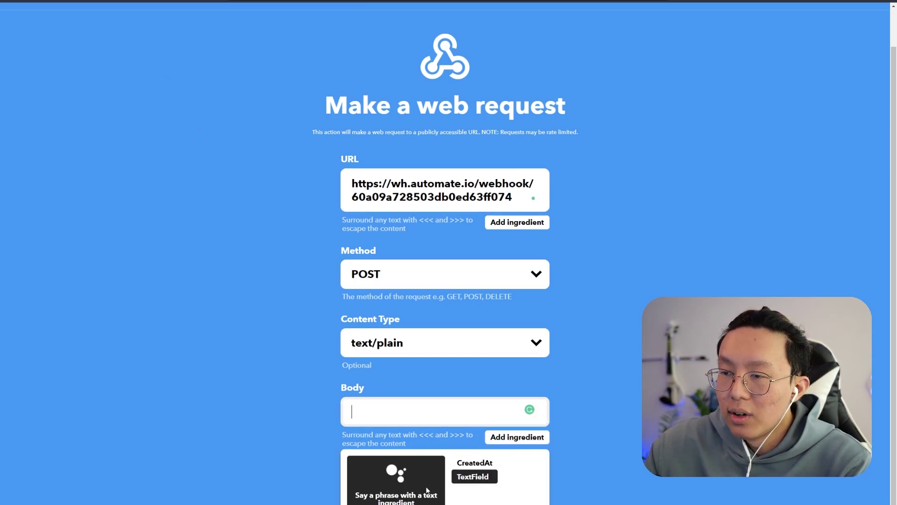
left_click(486, 478)
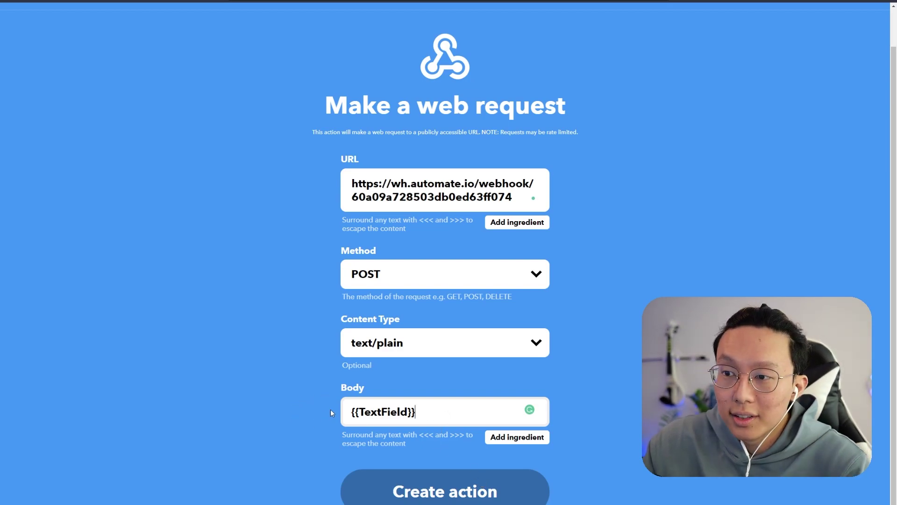
left_click(437, 484)
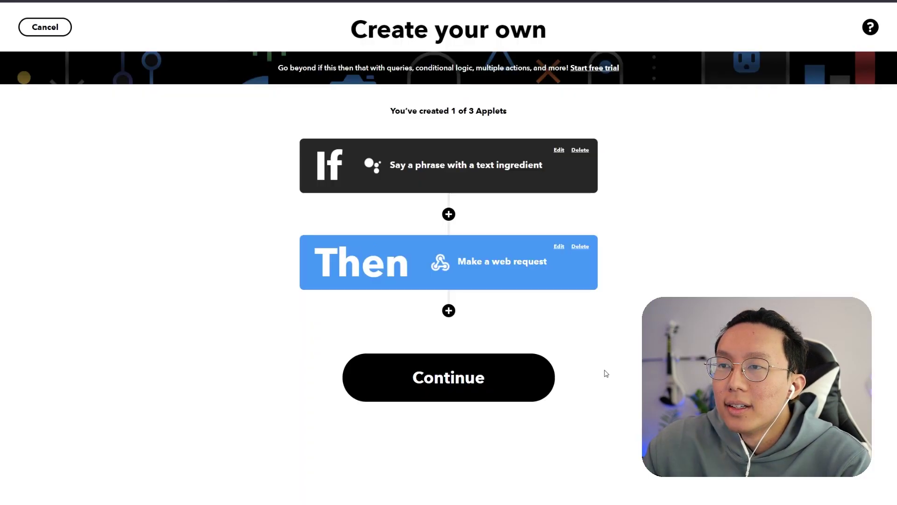
- Move on to the applet review and retitle the applet 'Google Assistant > Notion'
left_click(514, 376)
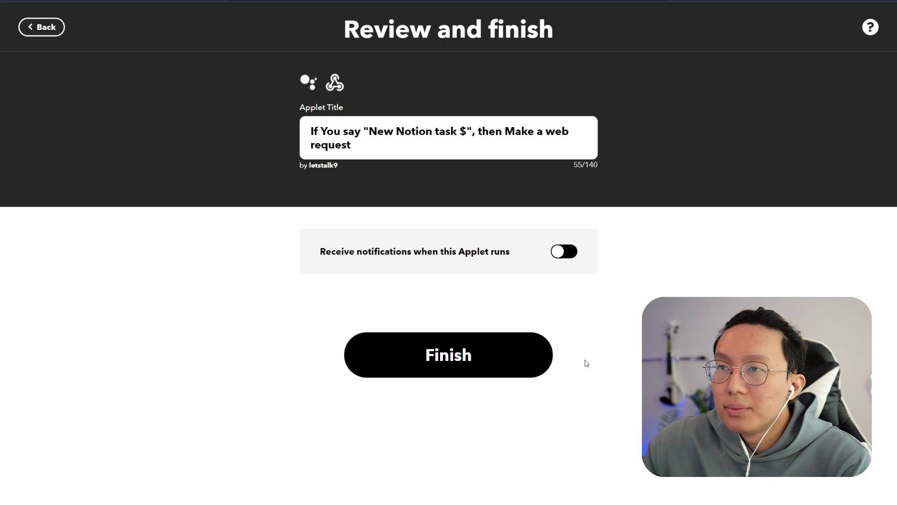
triple_click(372, 130)
type("Googl")
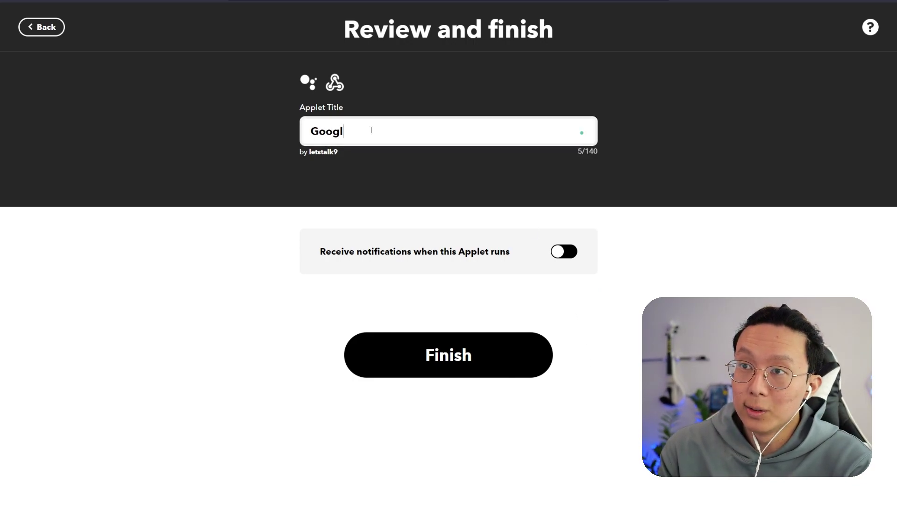
type("e assistan")
key("BackSpace")
key("BackSpace")
key("BackSpace")
type("t")
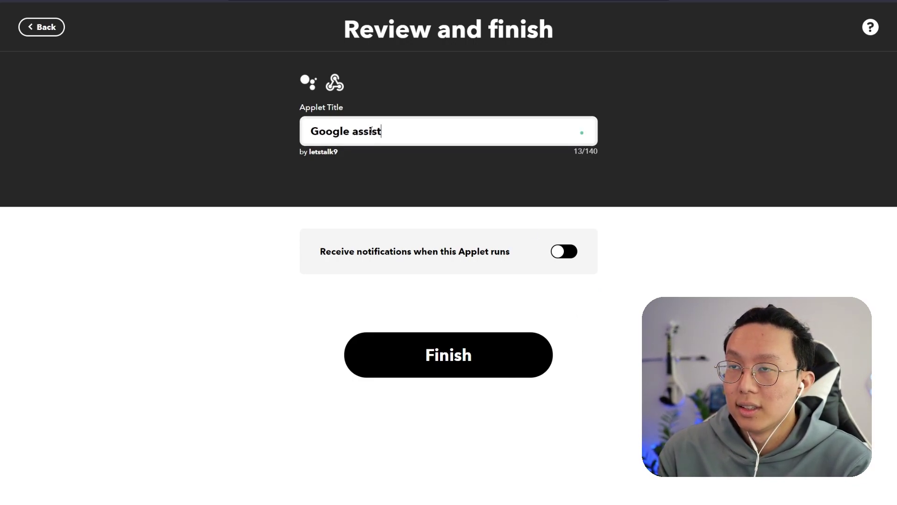
type("ant > Notion")
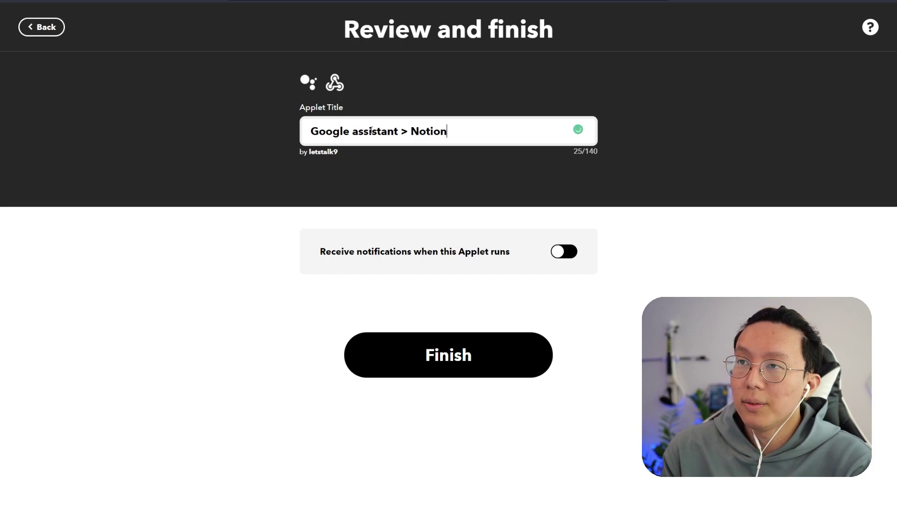
key("ctrl+Left")
key("ctrl+Right")
key("Delete")
type("A")
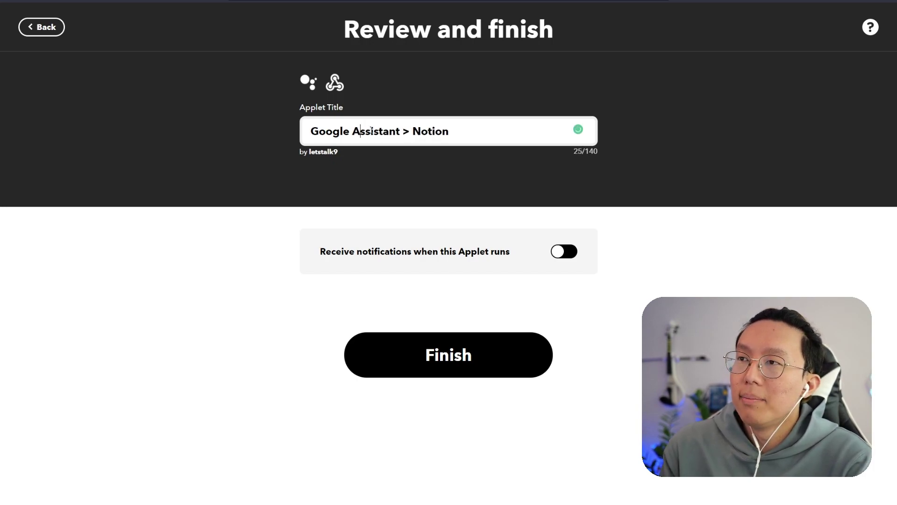
- Finish creating the applet and check that it shows as connected
left_click(437, 352)
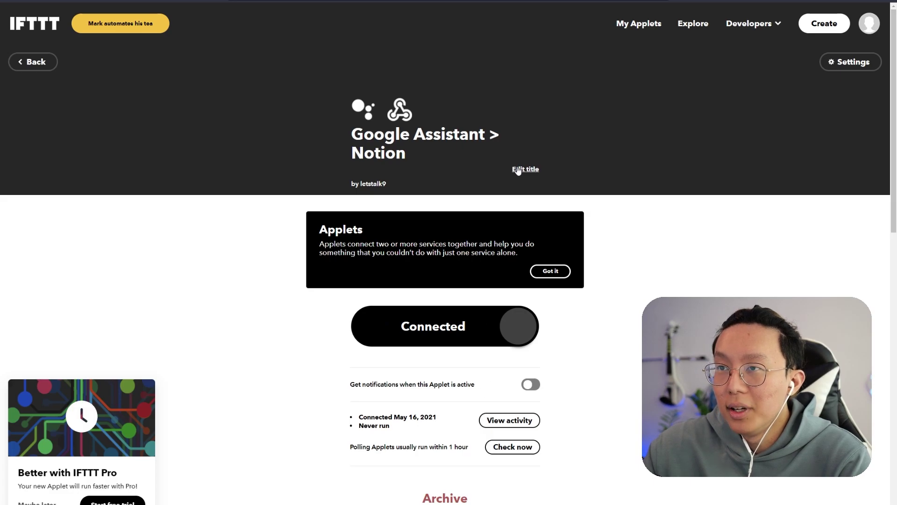
scroll(528, 451, "down", 3)
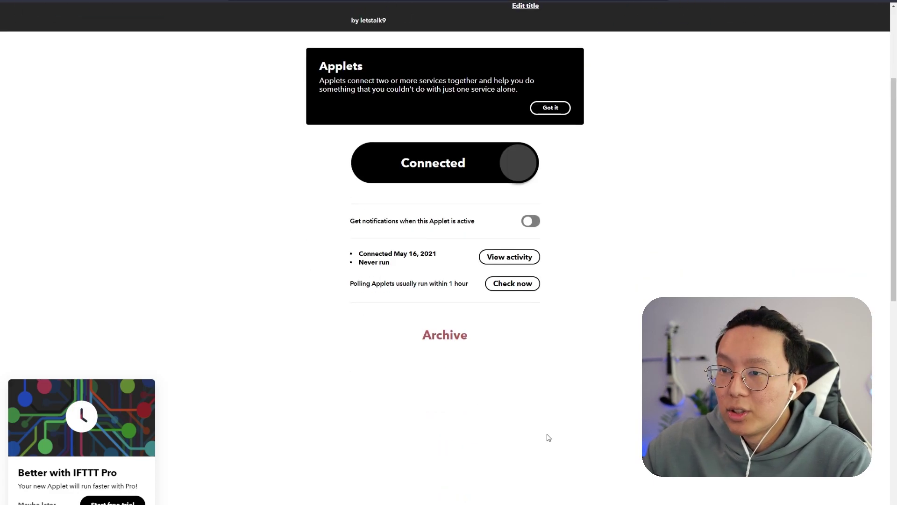
scroll(561, 374, "up", 3)
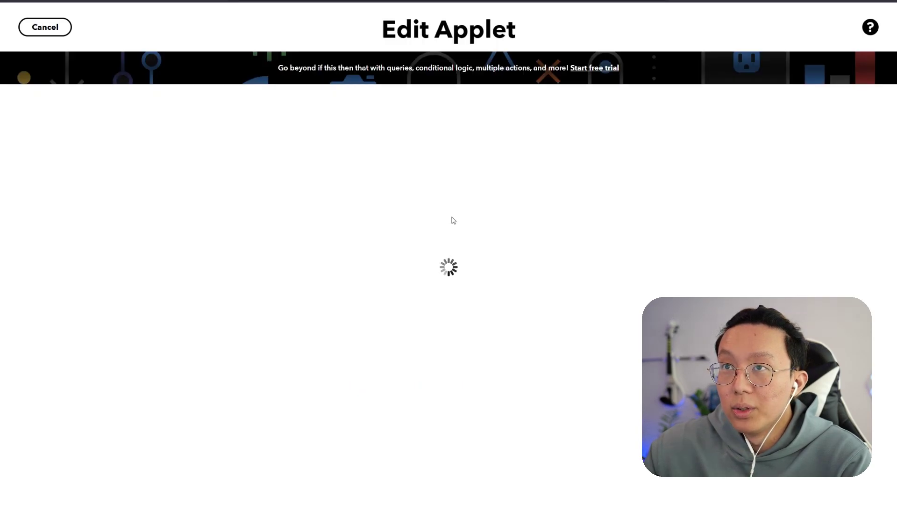
- Open the Google Assistant trigger's fields and review its voice phrases
left_click(492, 134)
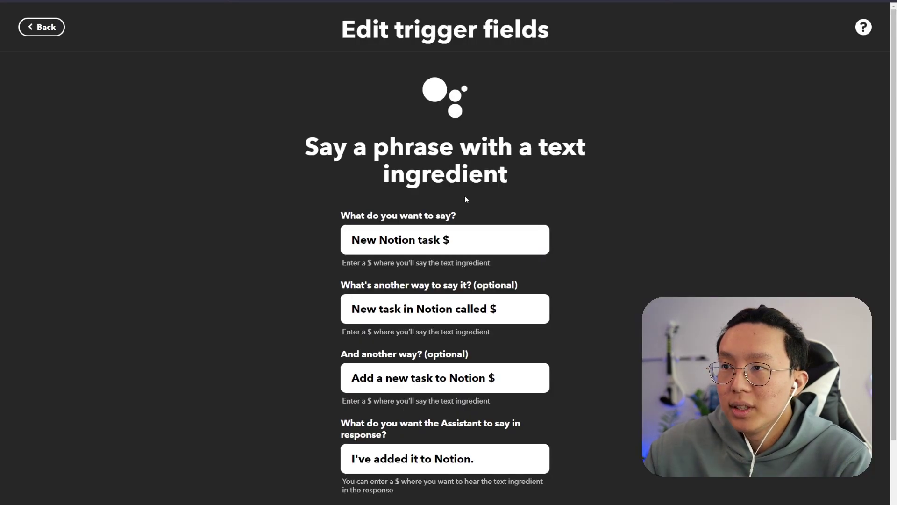
scroll(464, 200, "down", 1)
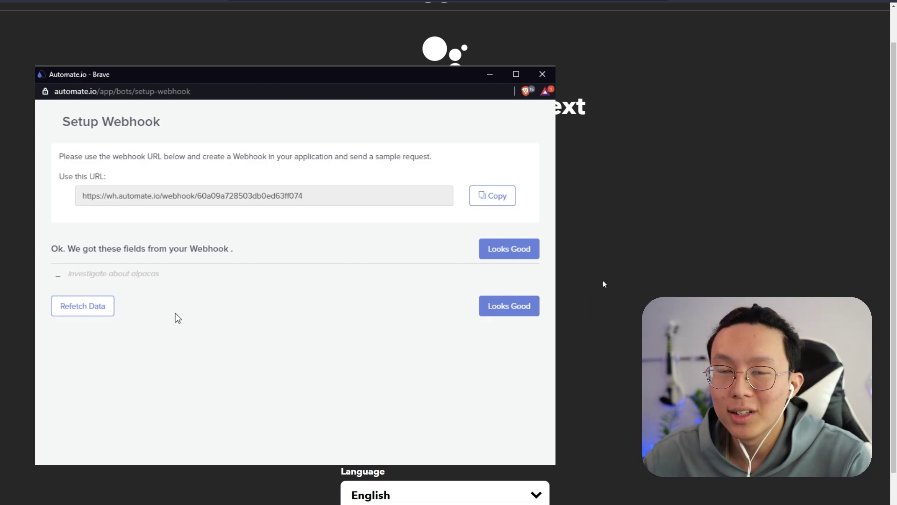
- Accept the webhook sample containing 'investigate about alpacas'
left_click_drag(70, 273, 160, 274)
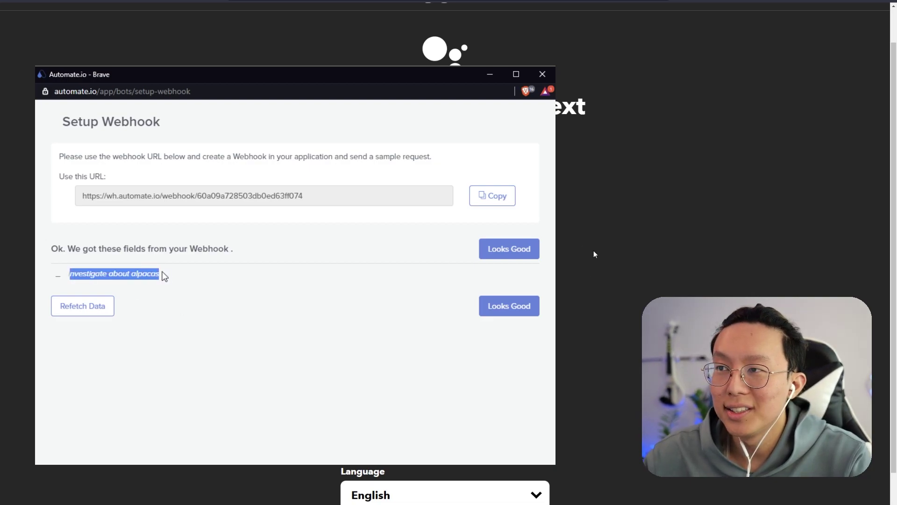
left_click(177, 282)
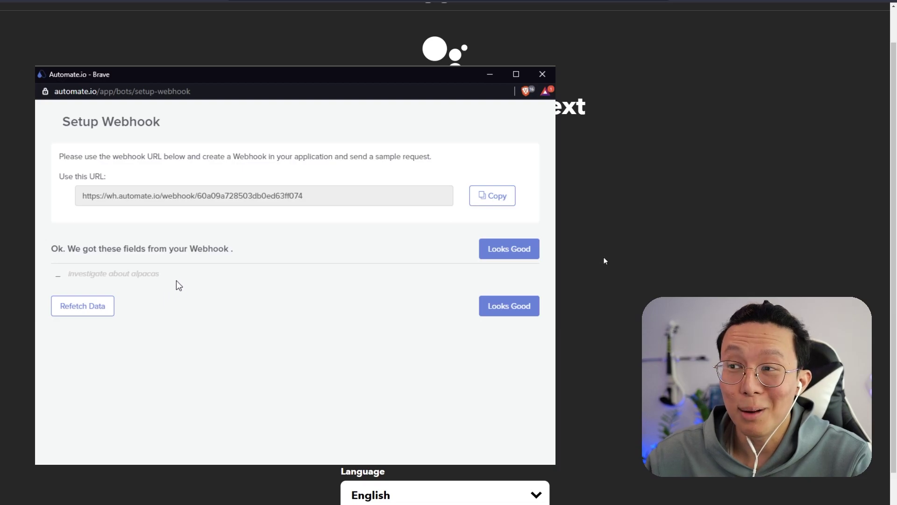
left_click(489, 313)
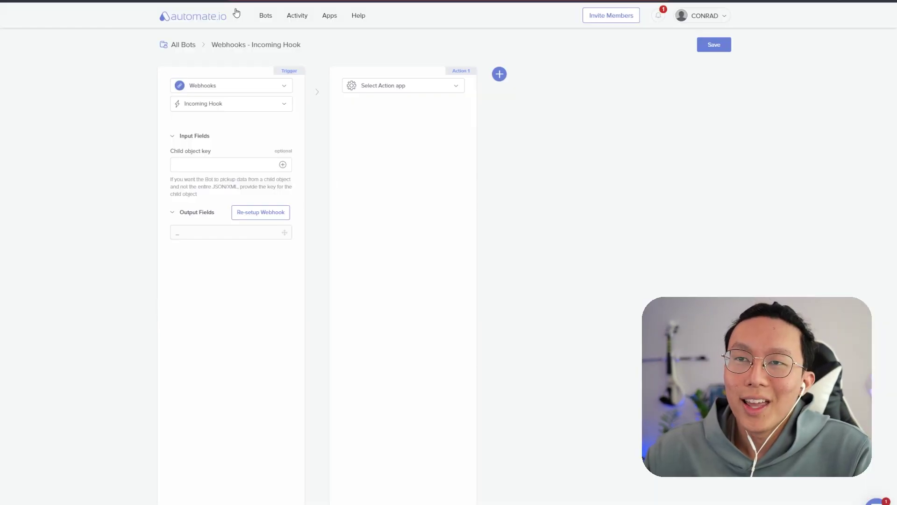
- Set the bot's action to Notion Add Item (Page) with a custom database value
left_click(414, 89)
left_click(509, 140)
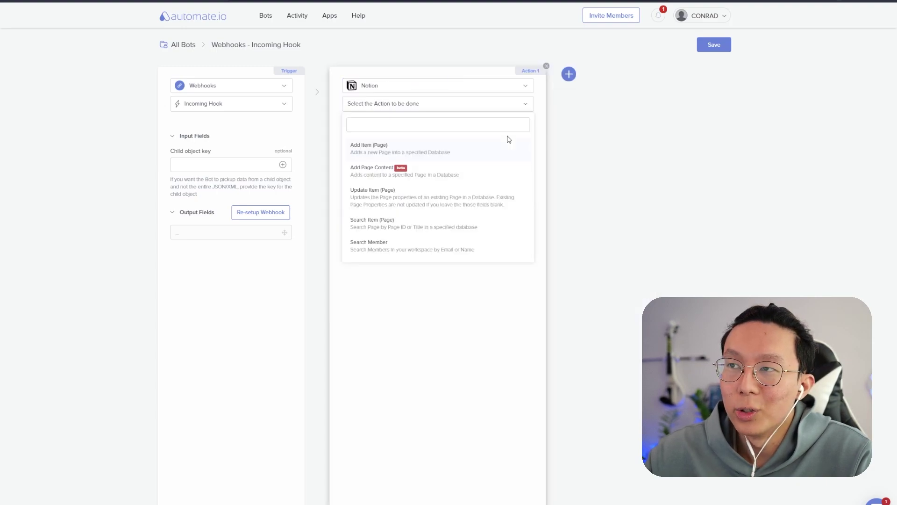
left_click(465, 149)
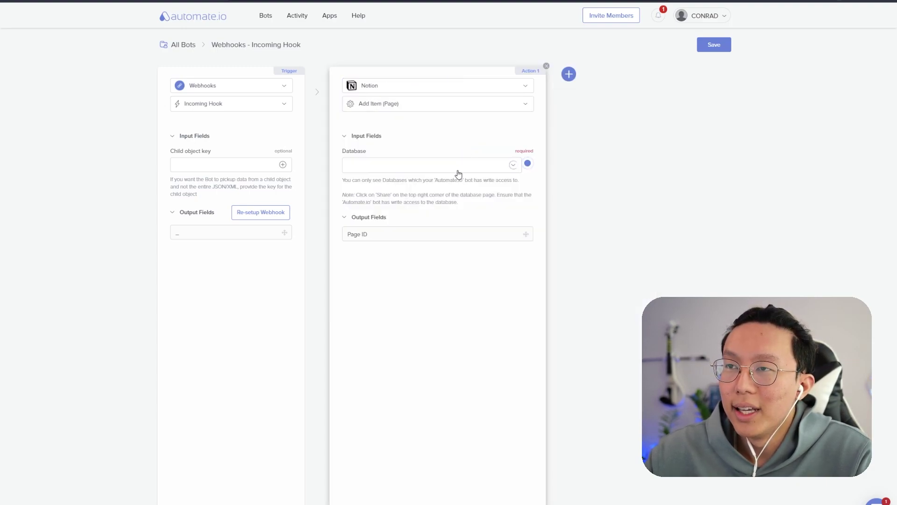
left_click(464, 174)
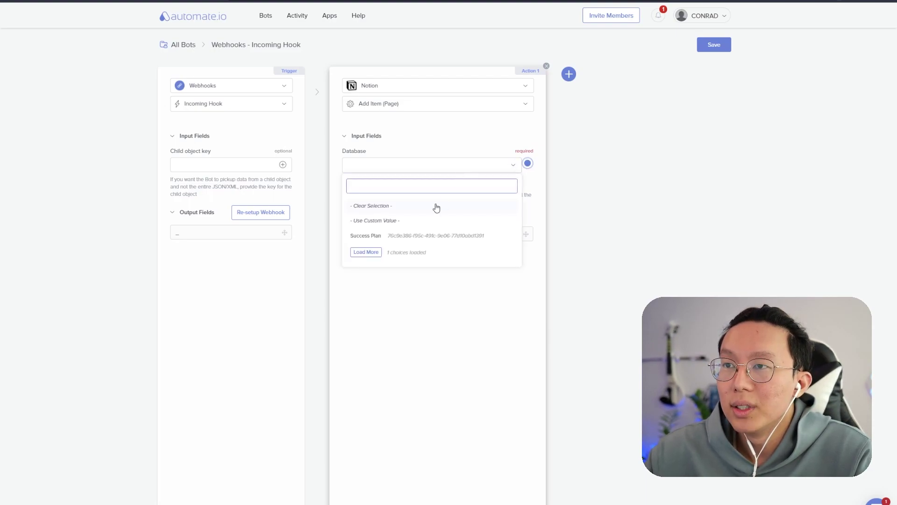
left_click(425, 221)
left_click(391, 228)
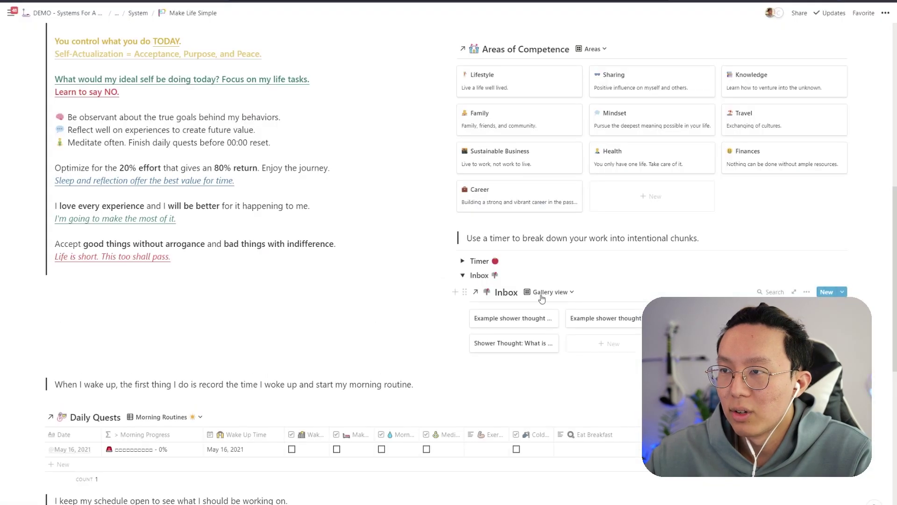
- Open the Inbox database full-page and paste its ID into Database Id
left_click(500, 293)
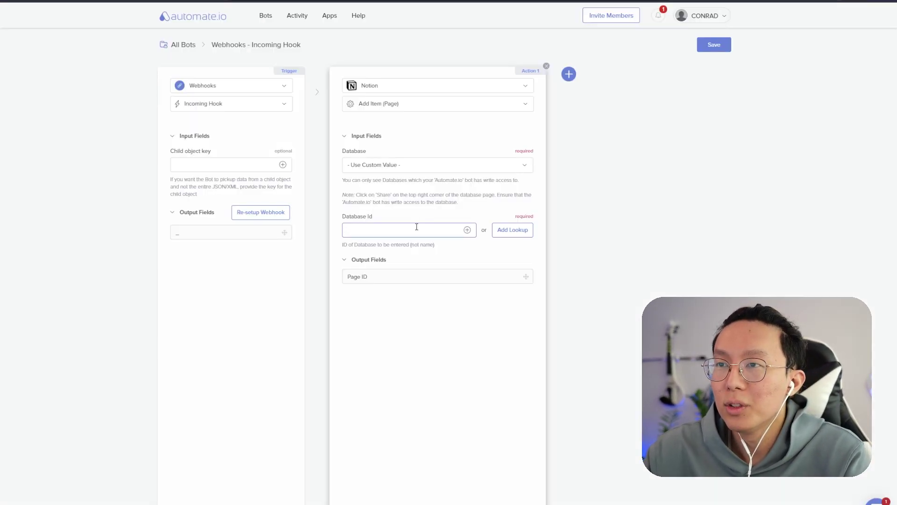
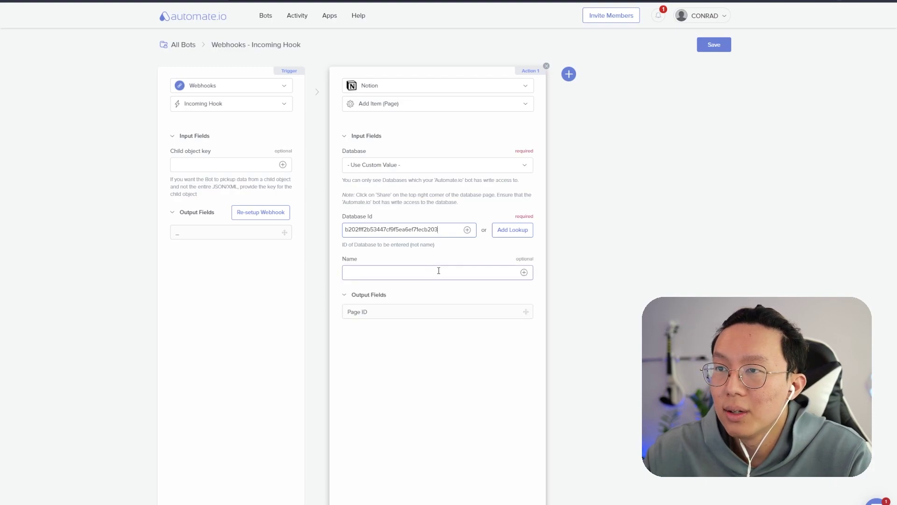
- Map the Notion page Name to the webhook's text field and save the bot
left_click(438, 271)
left_click(524, 274)
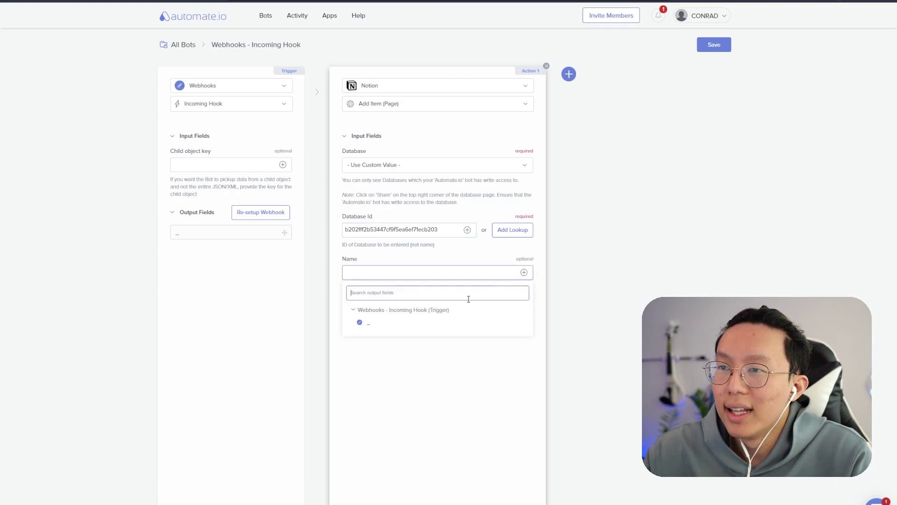
left_click(405, 326)
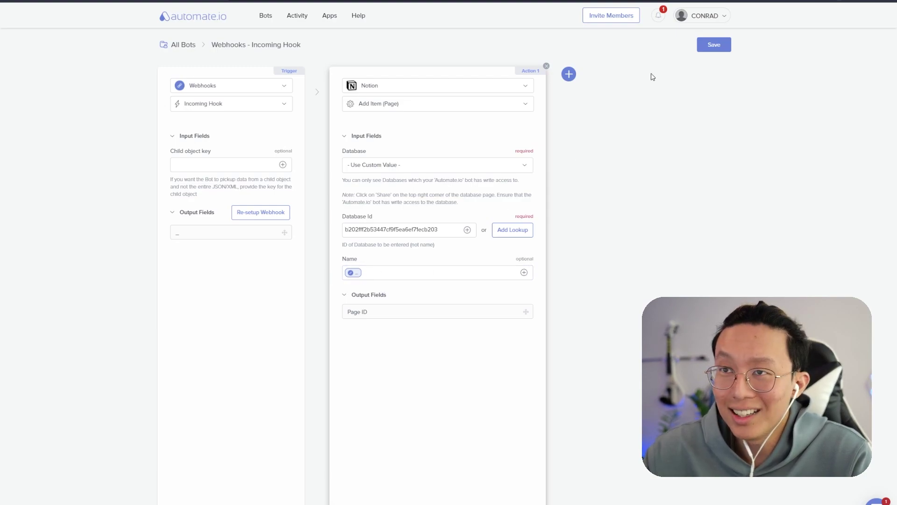
left_click(715, 46)
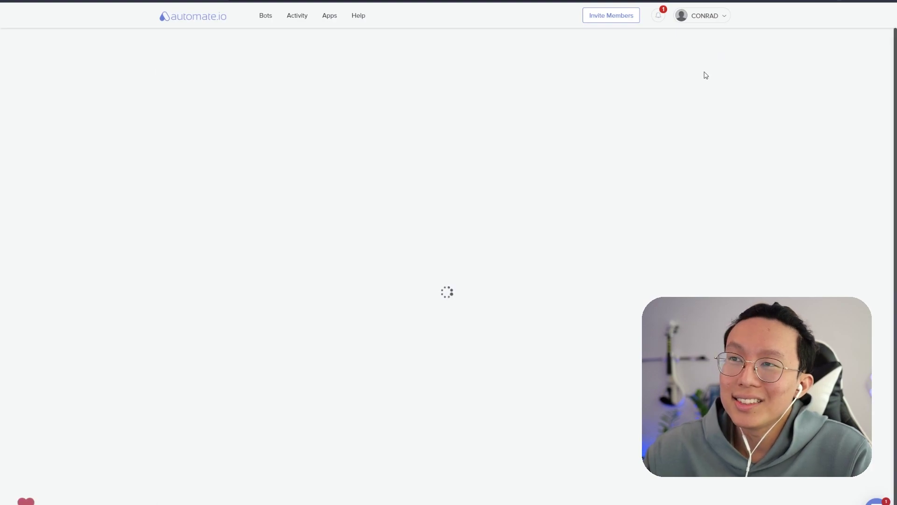
- Turn the bot on and test it with the phrase 'New Notion task $'
left_click(526, 127)
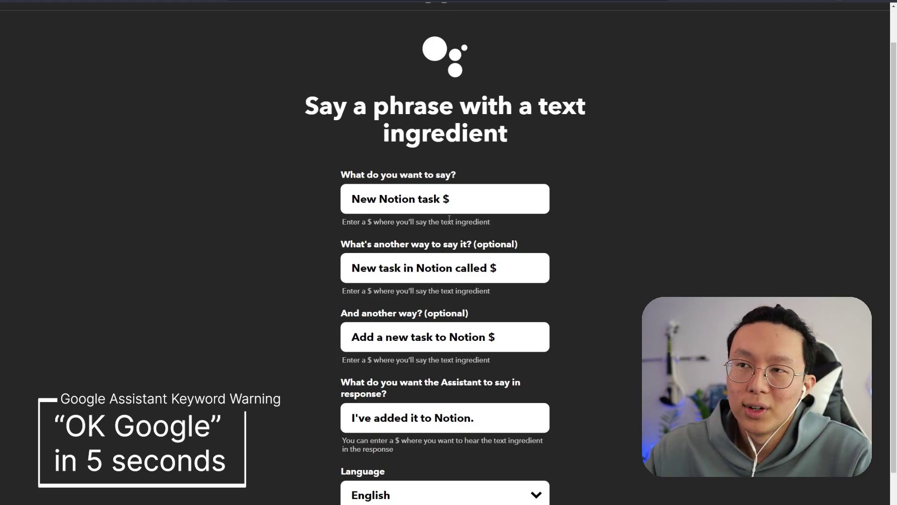
left_click_drag(450, 199, 354, 198)
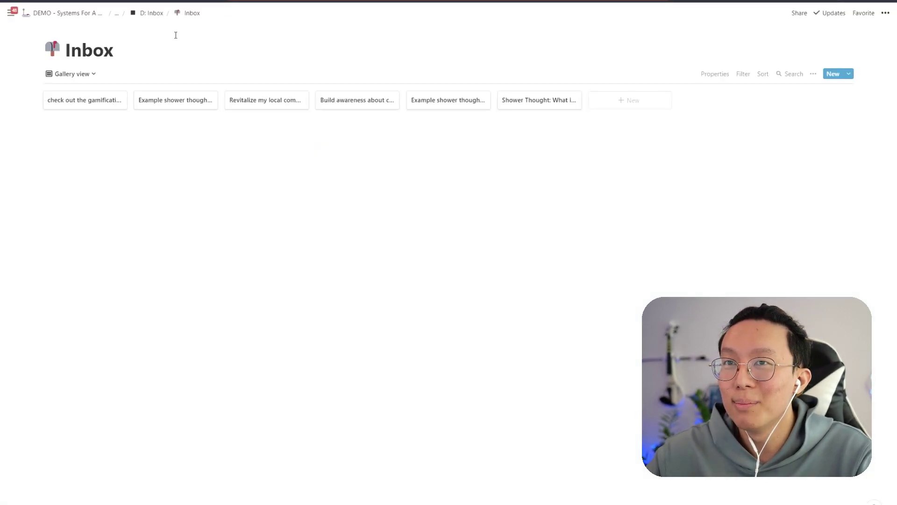
- Open the 'check out the gamification project' card in the Notion Inbox
left_click(89, 100)
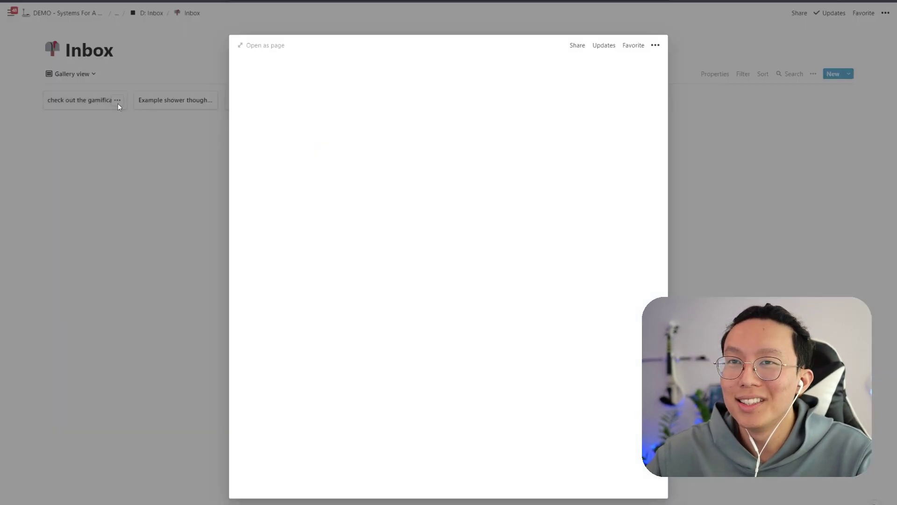